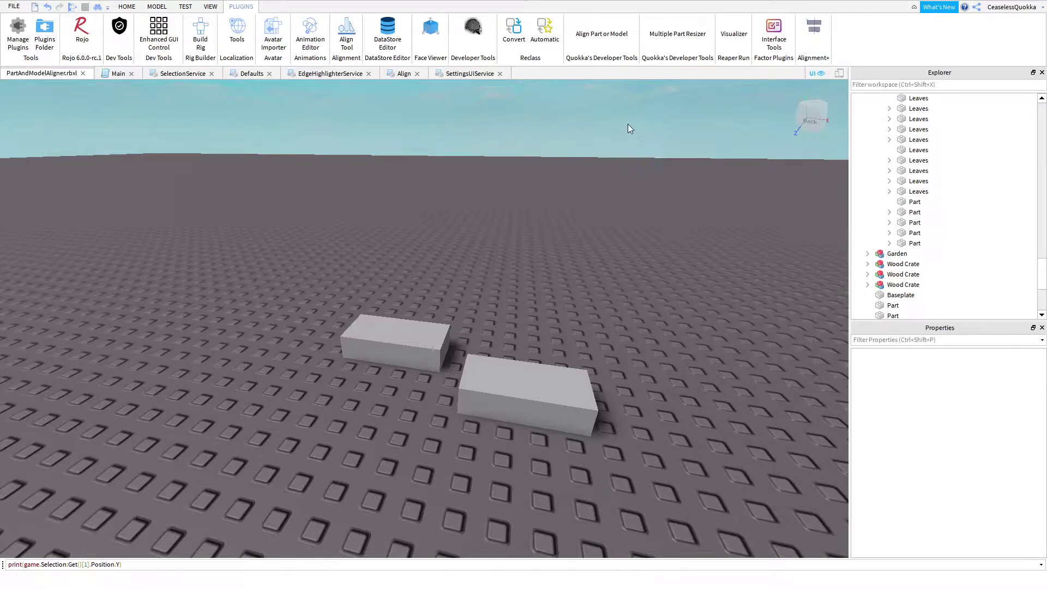
# Activate the Alignment+ plugin and align the front faces of the two grey blocks
pyautogui.click(824, 54)
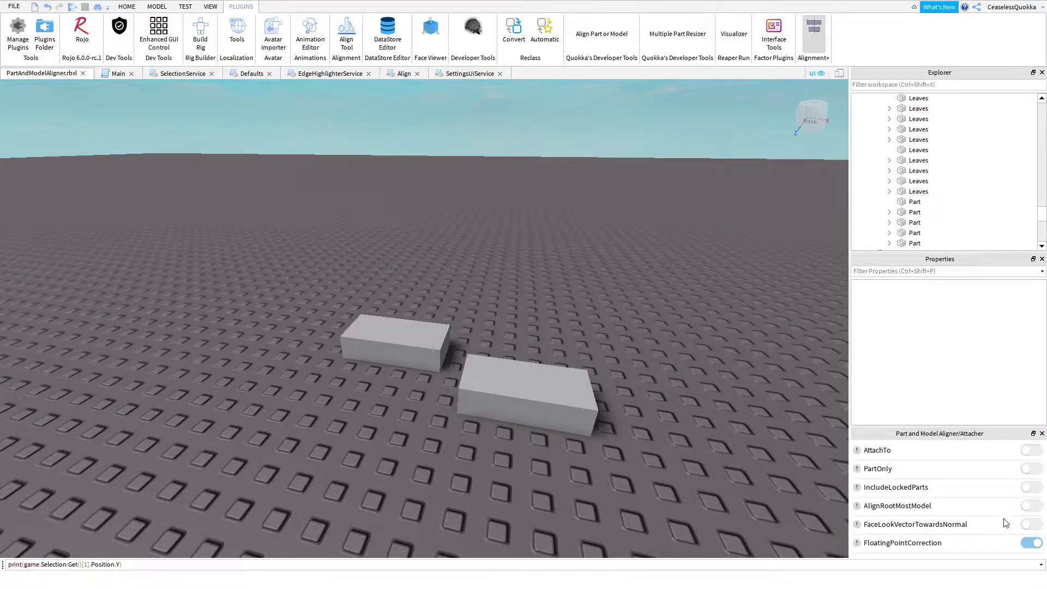
pyautogui.press('w')
pyautogui.moveTo(456, 279); pyautogui.dragTo(458, 278, button='right')
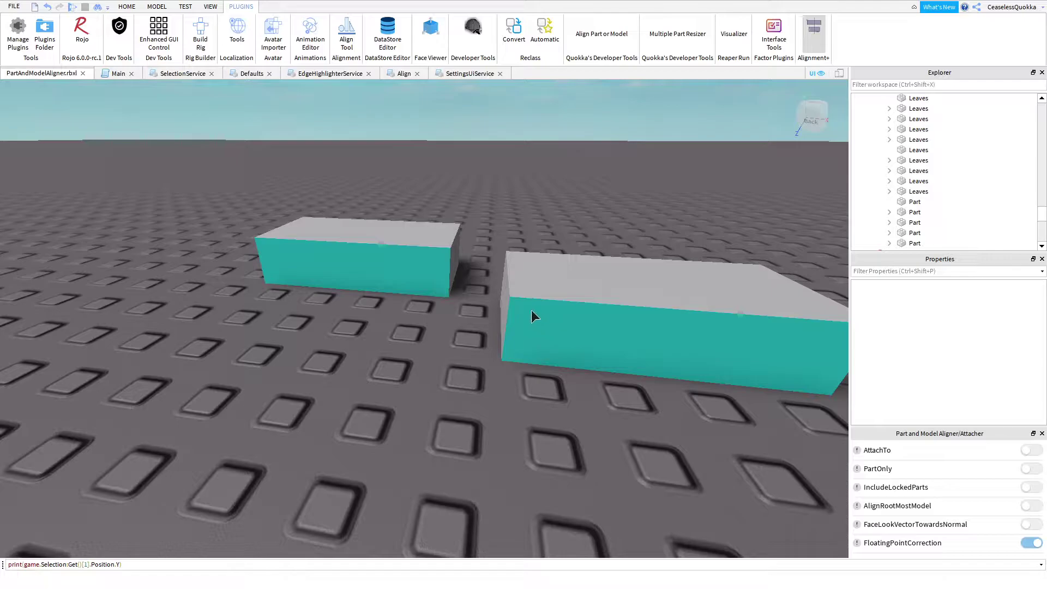
pyautogui.press('d')
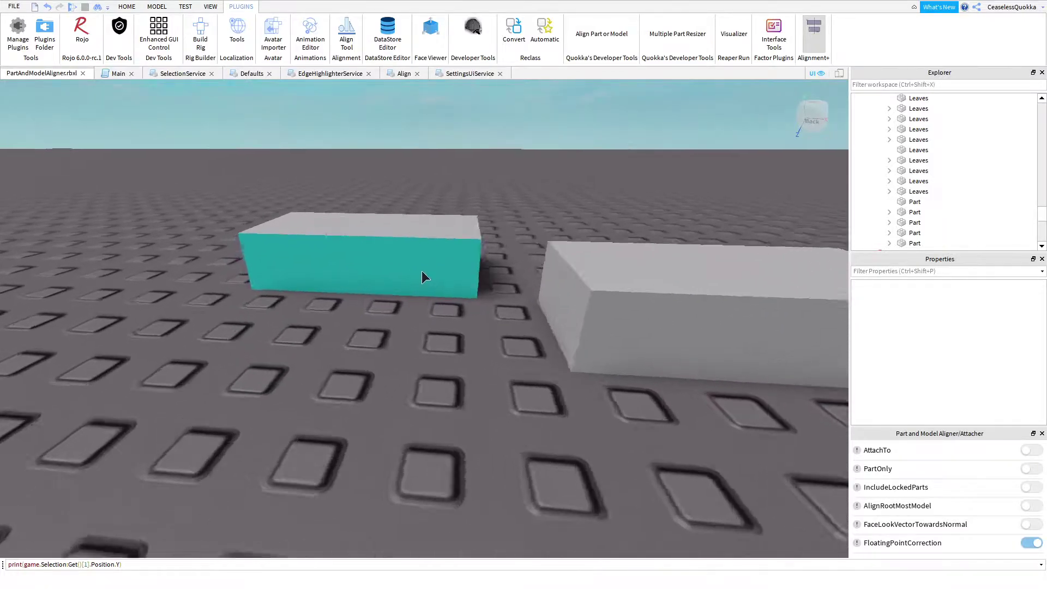
pyautogui.press('a')
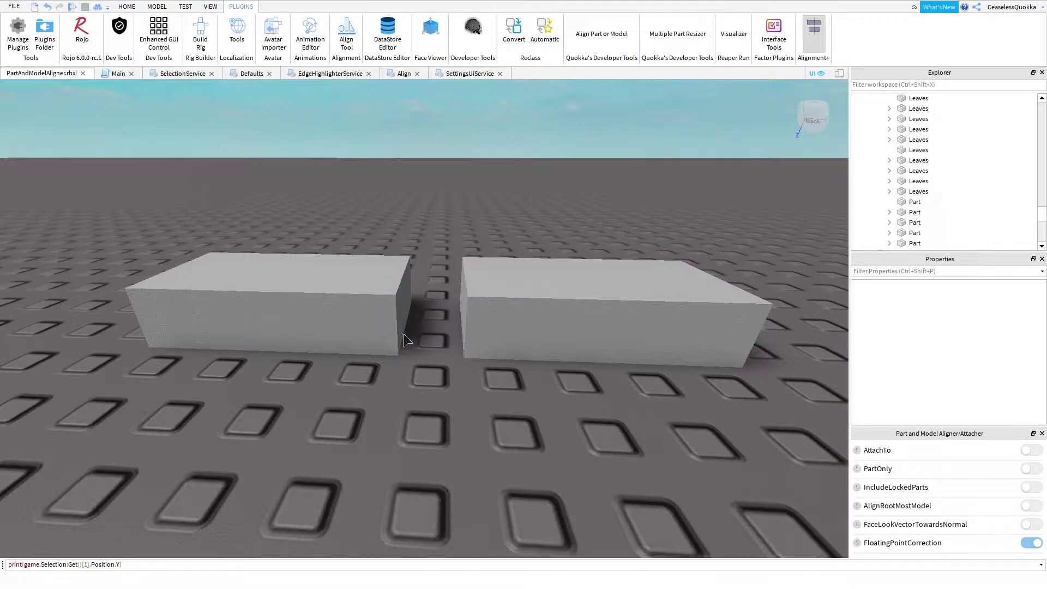
# Try to align the facing ends of the two blocks so they meet, and undo the alignment
pyautogui.moveTo(405, 335); pyautogui.dragTo(402, 304, button='right')
pyautogui.press('e')
pyautogui.press('a')
pyautogui.click(513, 300)
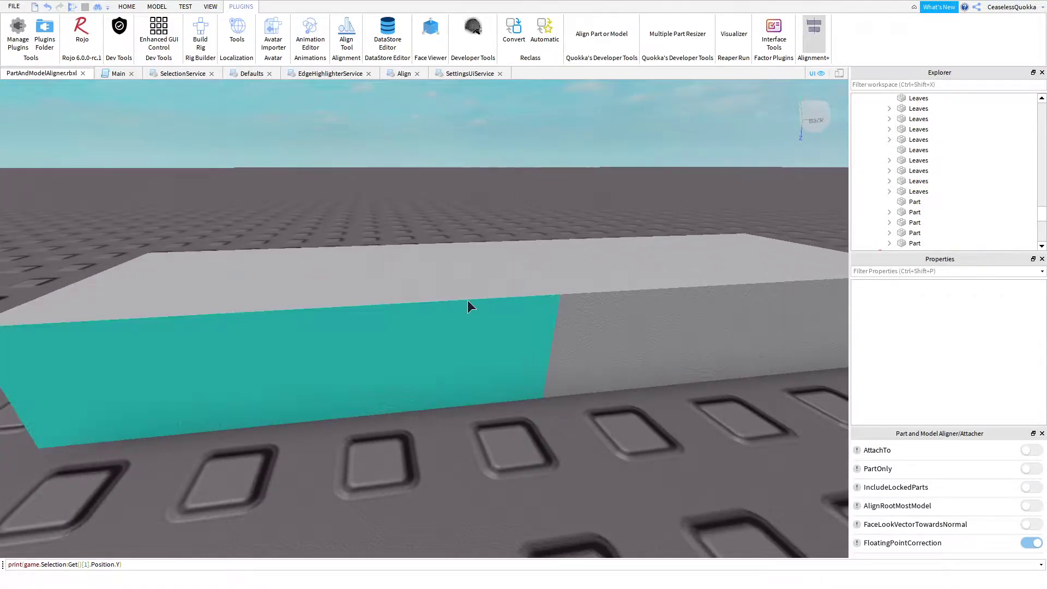
pyautogui.moveTo(459, 280); pyautogui.dragTo(438, 295, button='right')
pyautogui.hotkey('ctrl', 'z')
# Align the left block's end with the right block's facing end, keeping their front faces flush
pyautogui.press('d')
pyautogui.click(235, 283)
pyautogui.press('a')
pyautogui.moveTo(234, 283); pyautogui.dragTo(236, 283, button='right')
pyautogui.click(480, 299)
pyautogui.moveTo(415, 190); pyautogui.dragTo(415, 190, button='right')
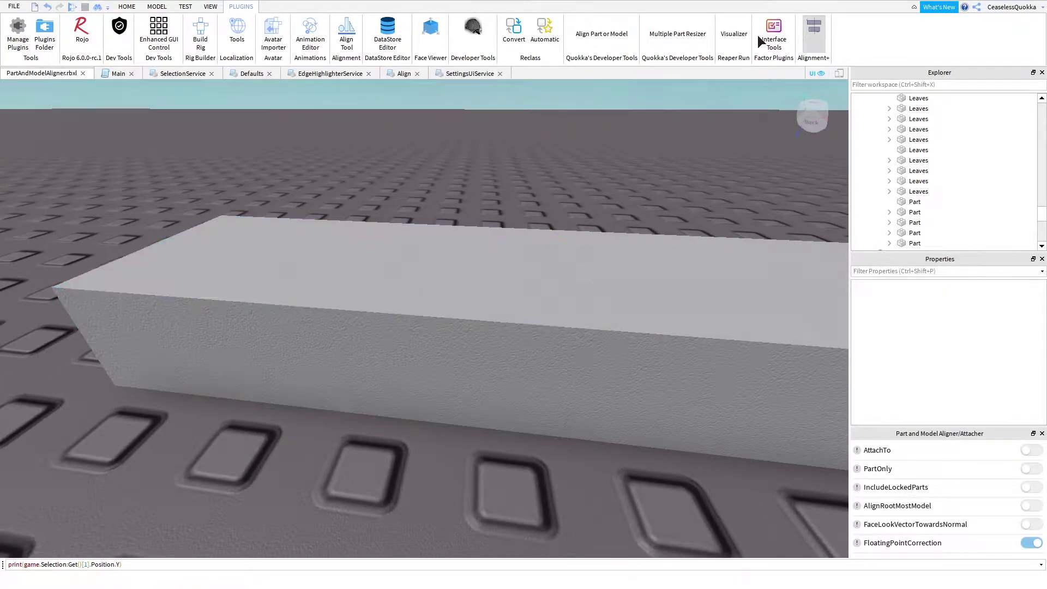
# Turn off the aligner and return the two blocks to separate, staggered positions
pyautogui.click(804, 23)
pyautogui.moveTo(487, 349); pyautogui.dragTo(419, 295)
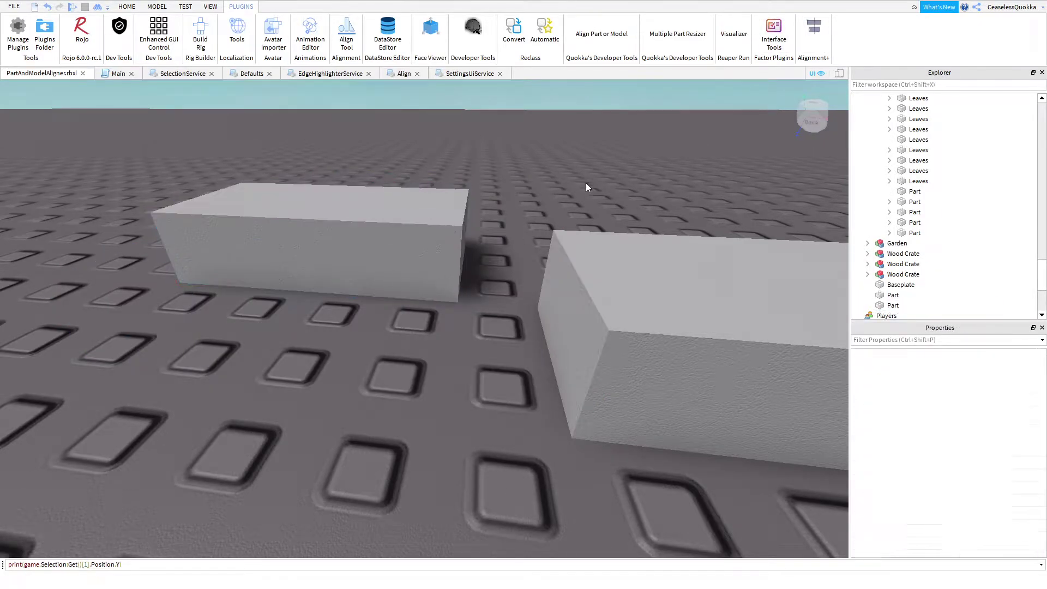
pyautogui.click(417, 199)
pyautogui.click(491, 207)
pyautogui.press('w')
pyautogui.press('d')
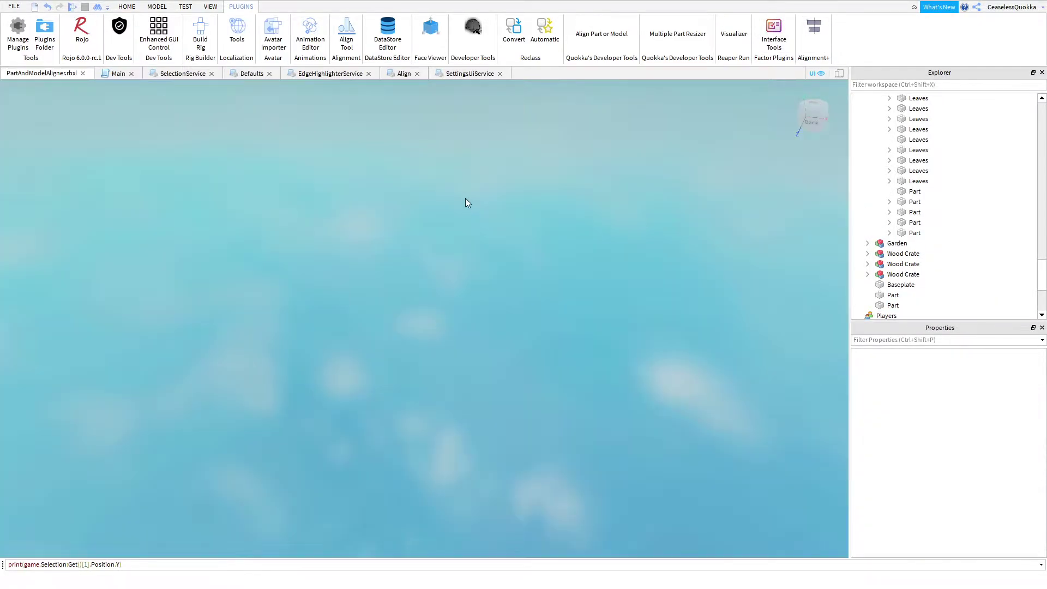
pyautogui.scroll(5, 469, 198)
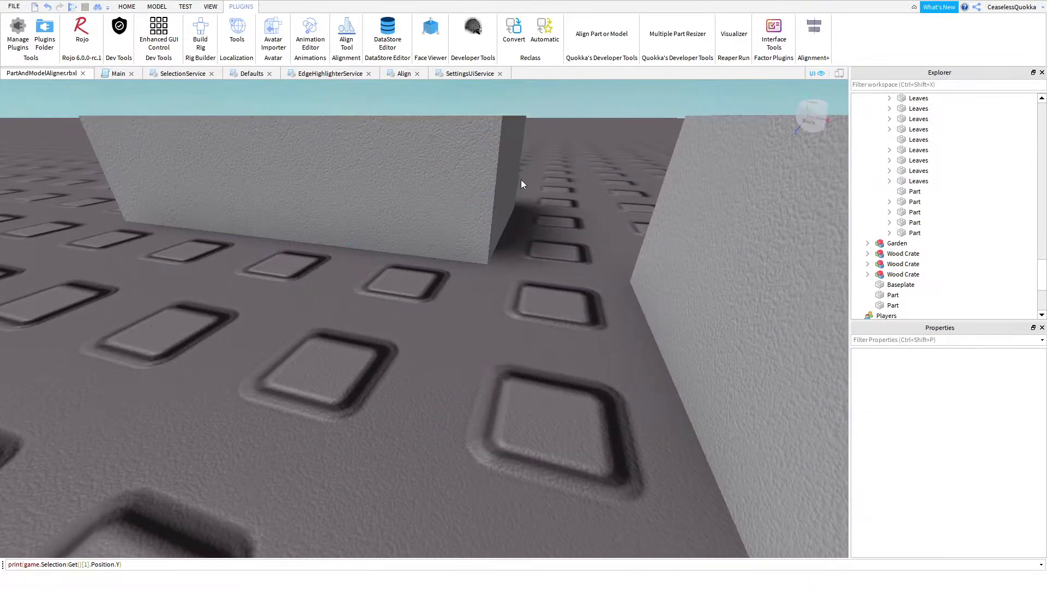
pyautogui.moveTo(521, 180); pyautogui.dragTo(551, 191, button='right')
pyautogui.scroll(-3, 699, 136)
# Reactivate the aligner, enable AttachTo, and attach the left block's end to the right block's facing end face
pyautogui.click(825, 49)
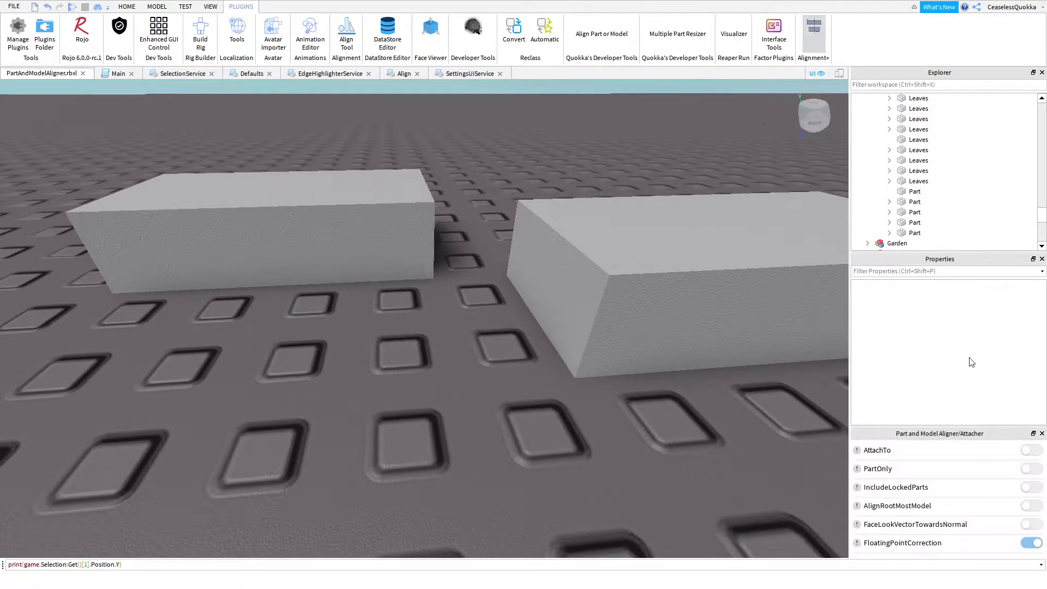
pyautogui.moveTo(532, 374); pyautogui.dragTo(524, 374, button='right')
pyautogui.press('d')
pyautogui.click(381, 201)
pyautogui.press('a')
pyautogui.moveTo(382, 201); pyautogui.dragTo(425, 210, button='right')
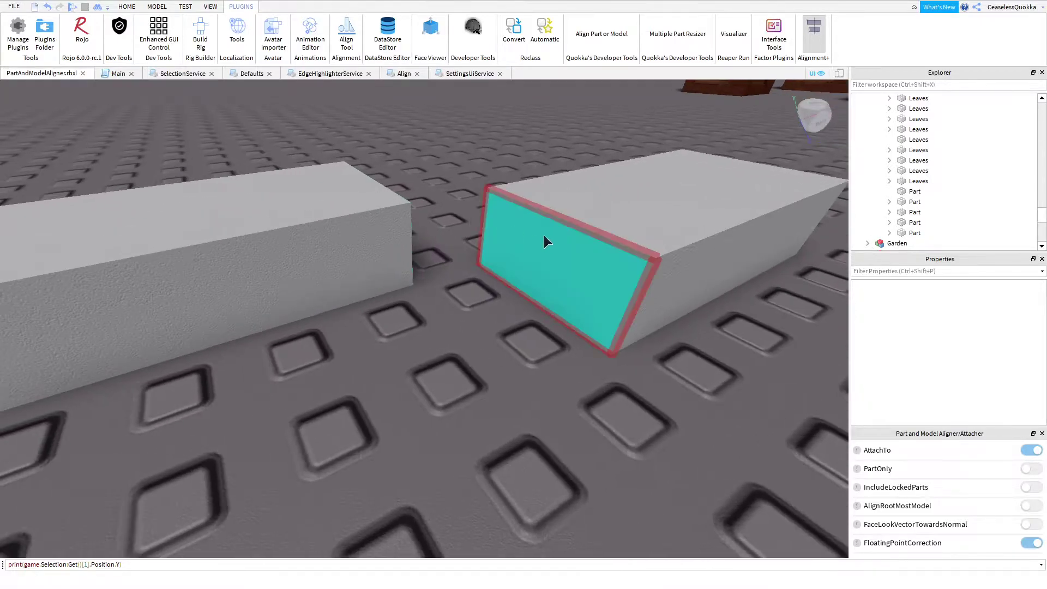
pyautogui.click(544, 236)
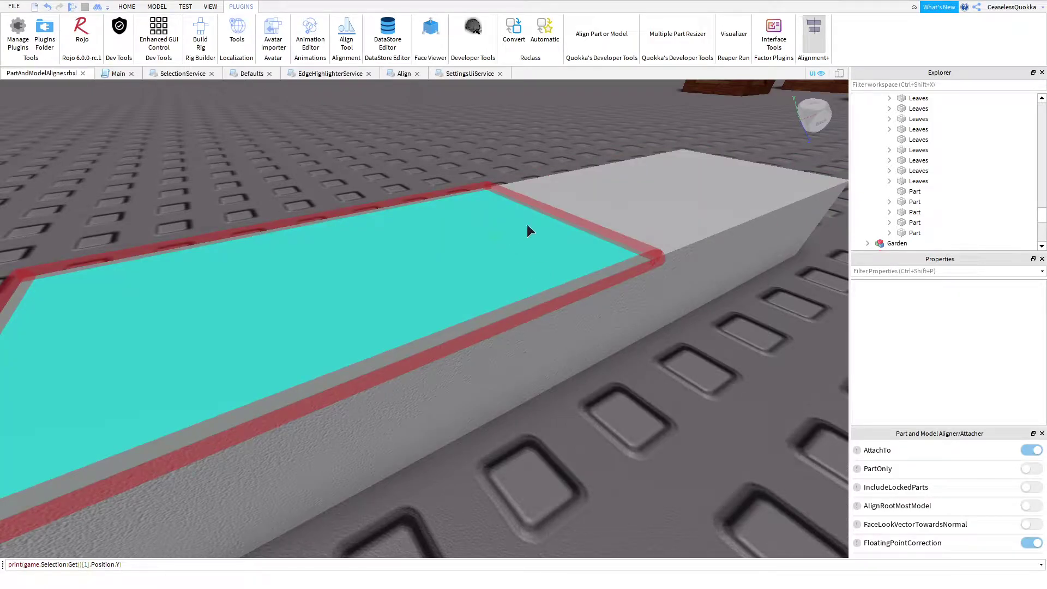
# Turn off the aligner and rotate the right block horizontally with the 45° rotation snap
pyautogui.click(557, 273)
pyautogui.click(594, 280)
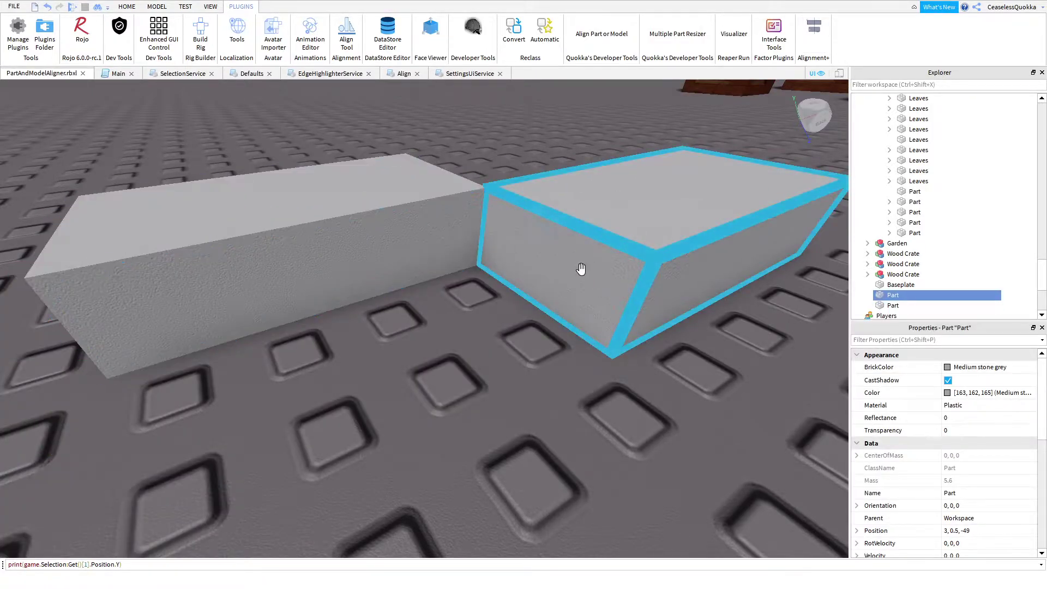
pyautogui.press('f')
pyautogui.click(158, 6)
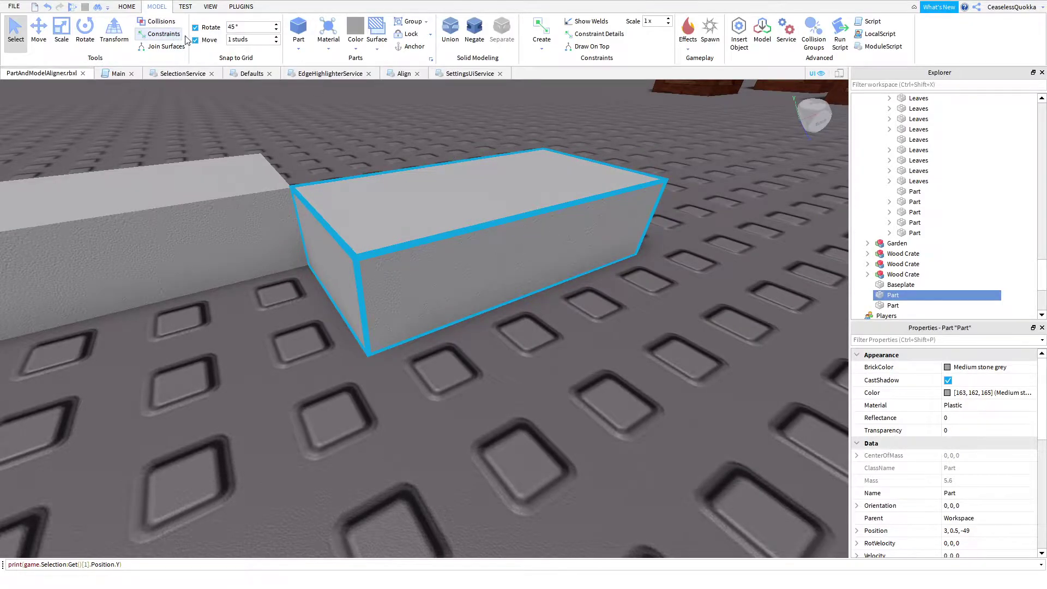
pyautogui.click(83, 40)
pyautogui.moveTo(552, 227); pyautogui.dragTo(375, 345)
pyautogui.click(281, 352)
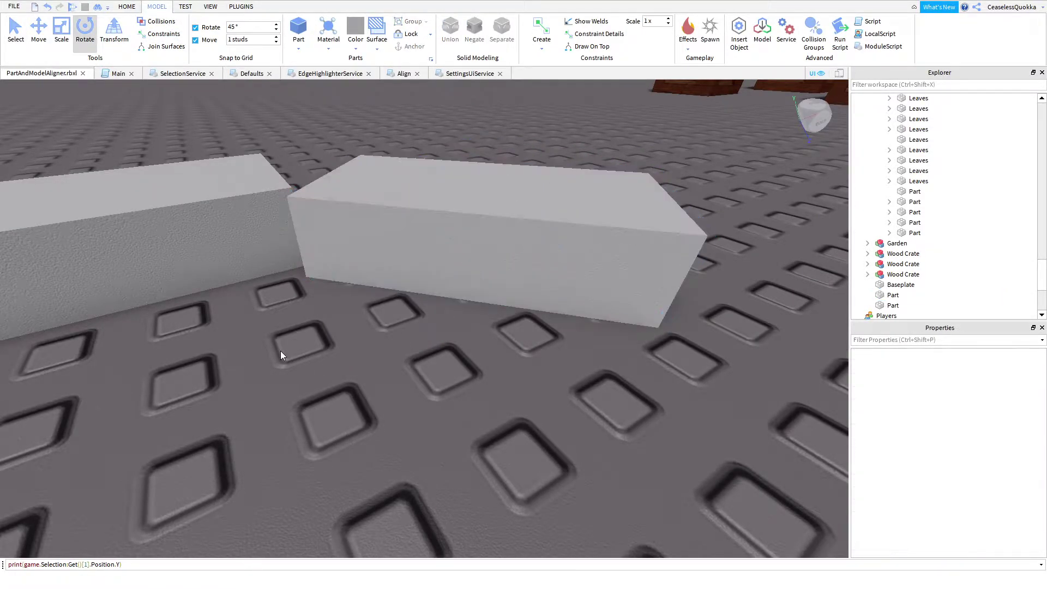
# Examine the angled joint between the straight block and the rotated block from several sides
pyautogui.press('a')
pyautogui.press('d')
pyautogui.press('e')
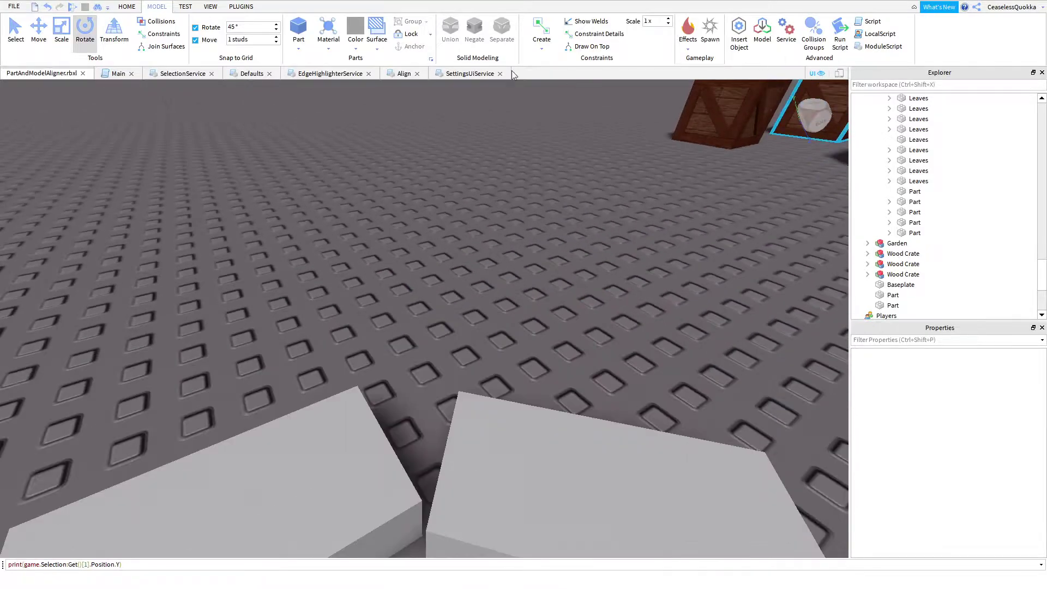
pyautogui.press('s')
pyautogui.click(242, 7)
pyautogui.scroll(10, 512, 217)
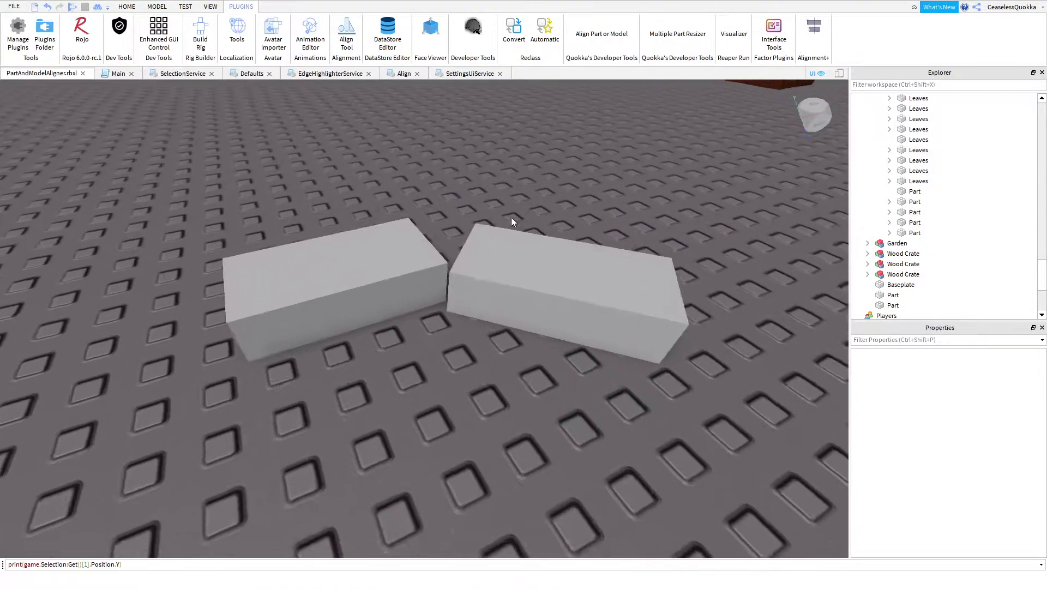
pyautogui.scroll(-10, 580, 325)
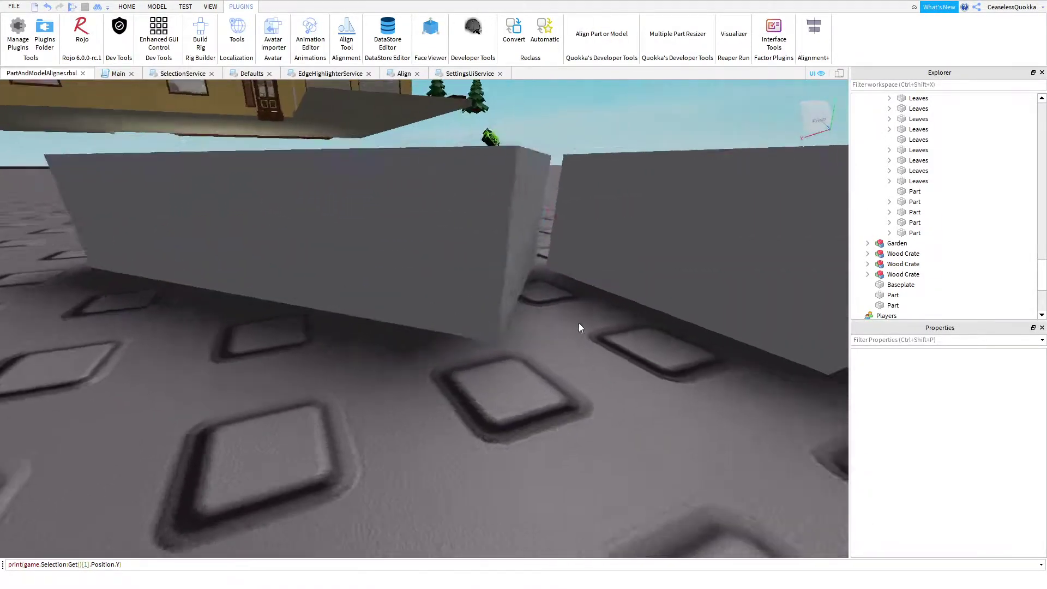
pyautogui.scroll(-5, 464, 271)
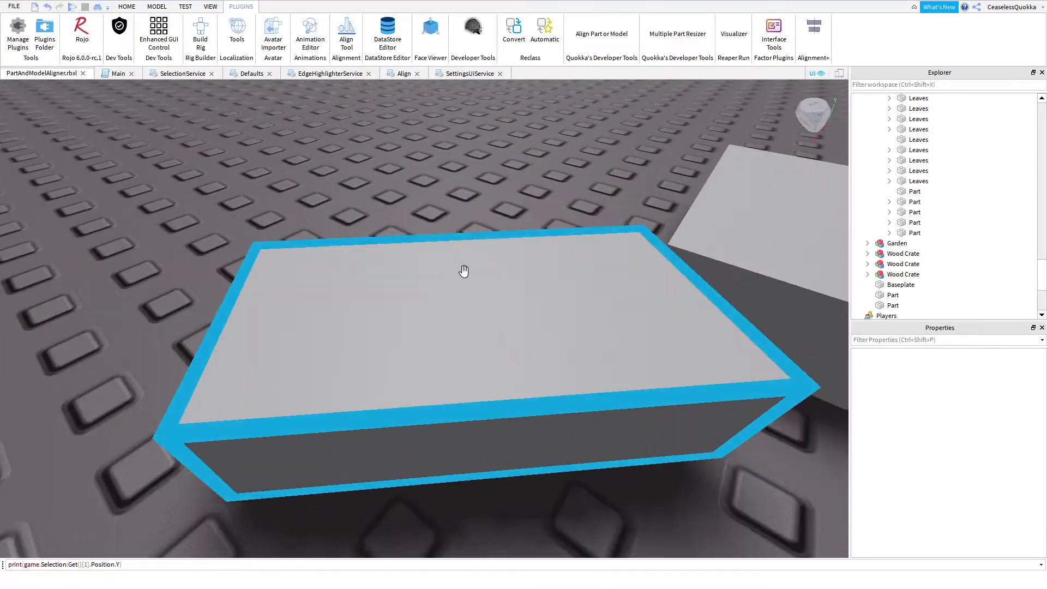
pyautogui.press('w')
# Reactivate the aligner and attach the straight block's vertical end edge to the rotated block's end face
pyautogui.click(820, 40)
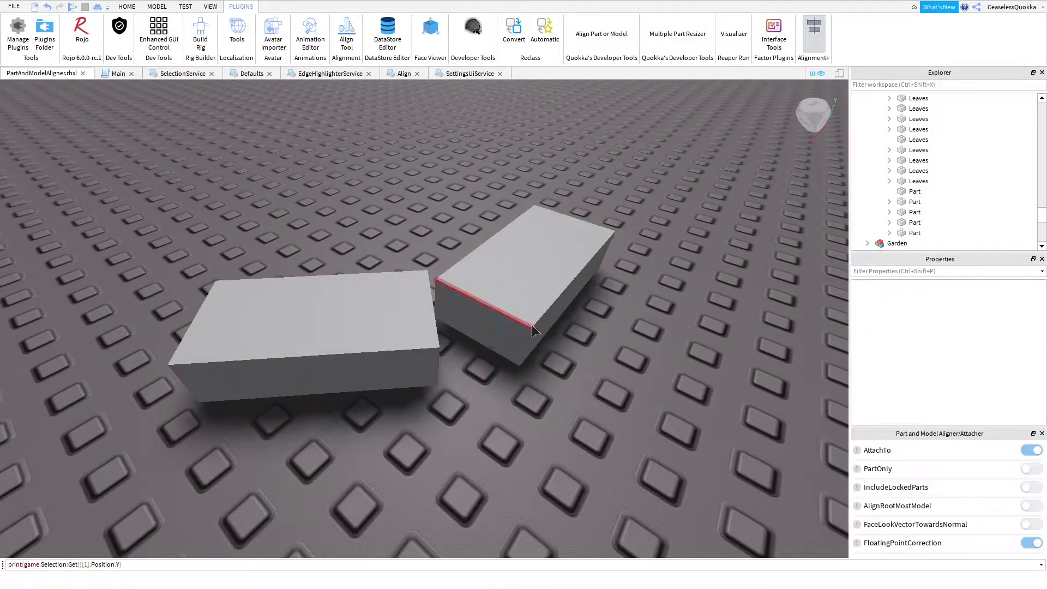
pyautogui.press('w')
pyautogui.moveTo(502, 287); pyautogui.dragTo(479, 267, button='right')
pyautogui.scroll(-5, 472, 260)
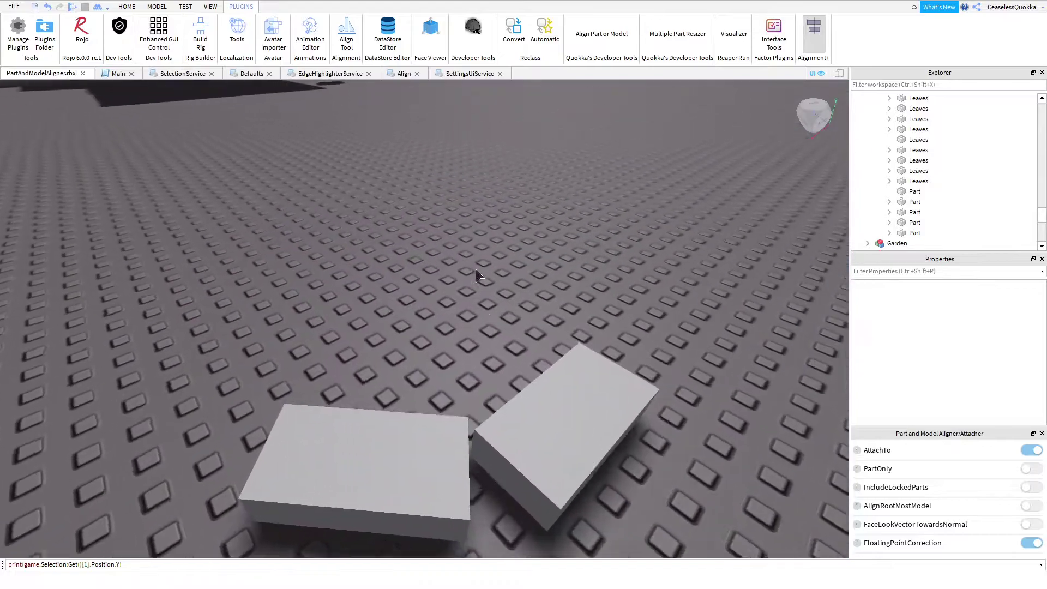
pyautogui.scroll(4, 464, 321)
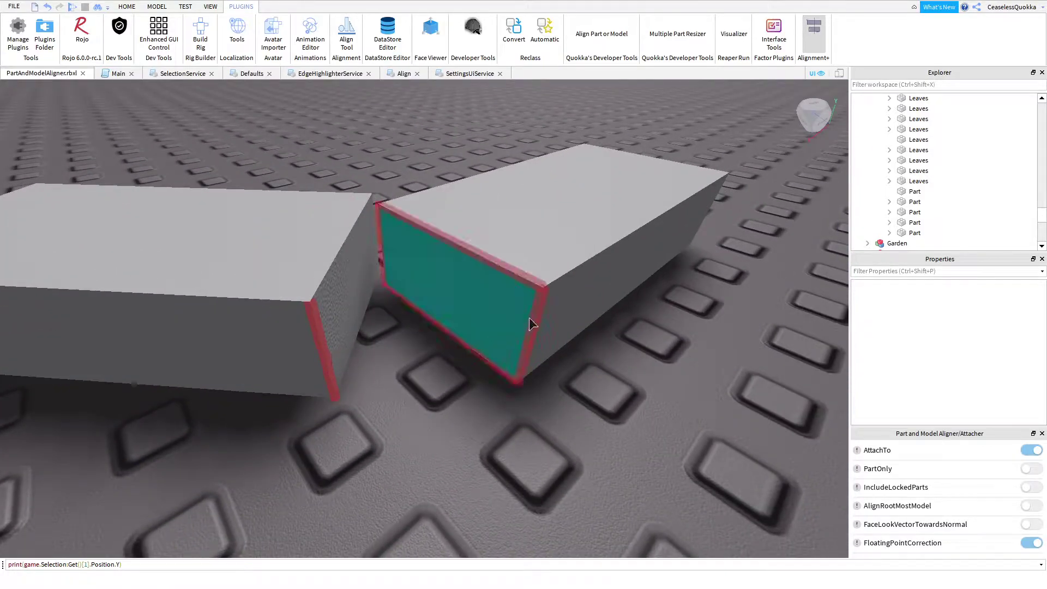
pyautogui.click(533, 319)
# Turn off the aligner and move the right block away from the left block
pyautogui.click(817, 41)
pyautogui.scroll(5, 240, 374)
pyautogui.scroll(-5, 300, 423)
pyautogui.scroll(5, 302, 420)
pyautogui.moveTo(302, 420); pyautogui.dragTo(482, 326, button='right')
pyautogui.scroll(-5, 456, 284)
pyautogui.scroll(4, 454, 279)
pyautogui.moveTo(452, 280); pyautogui.dragTo(454, 278, button='right')
pyautogui.moveTo(499, 310); pyautogui.dragTo(710, 317)
pyautogui.click(677, 168)
# Reactivate the aligner and attach the right block's front corner edge to the left block's end face
pyautogui.click(812, 36)
pyautogui.click(637, 312)
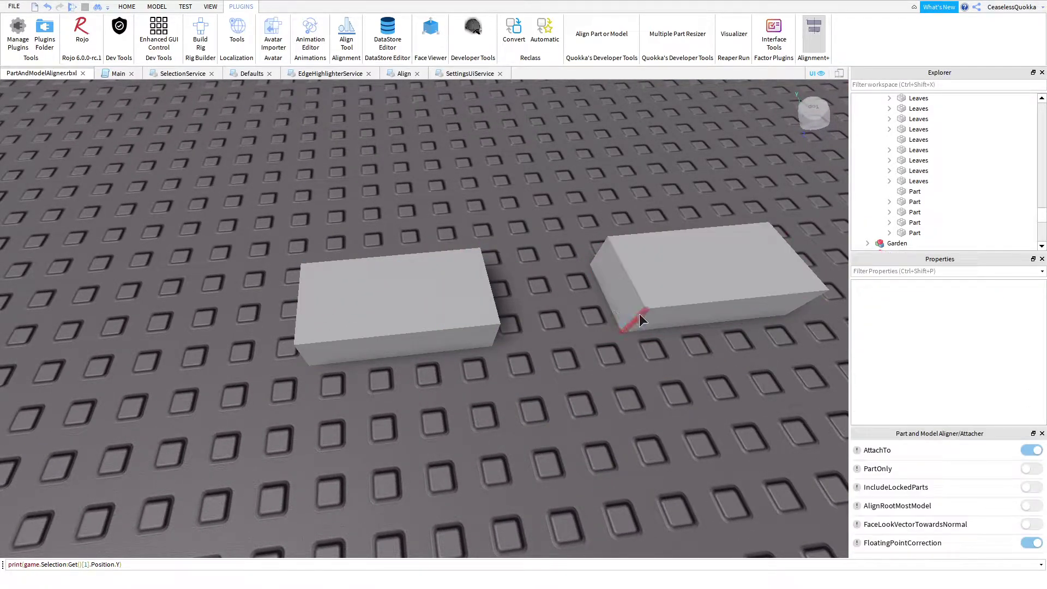
pyautogui.moveTo(634, 315); pyautogui.dragTo(563, 310, button='right')
pyautogui.click(338, 334)
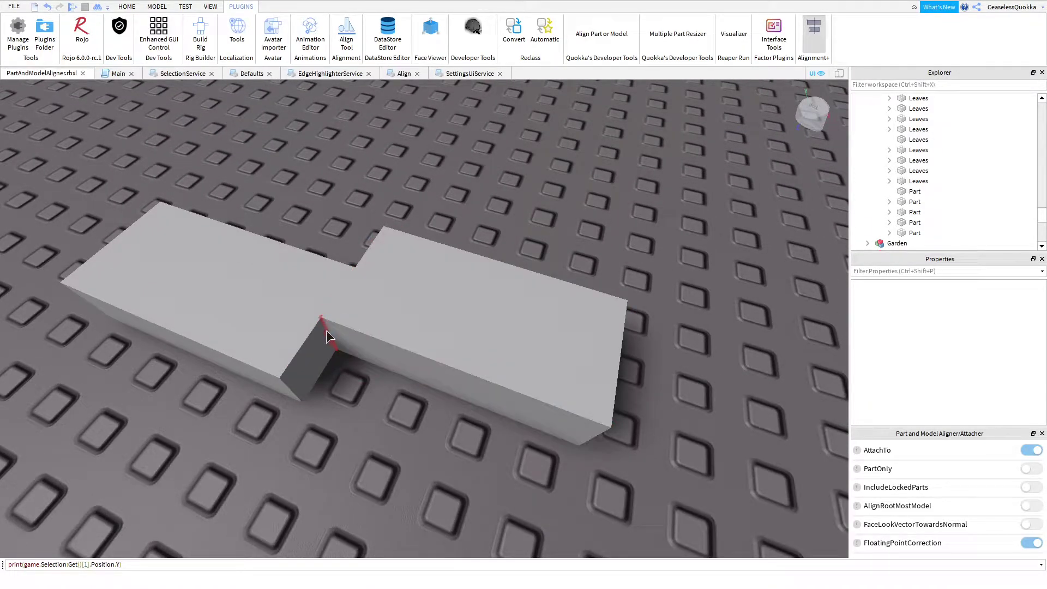
pyautogui.moveTo(344, 318); pyautogui.dragTo(689, 221, button='right')
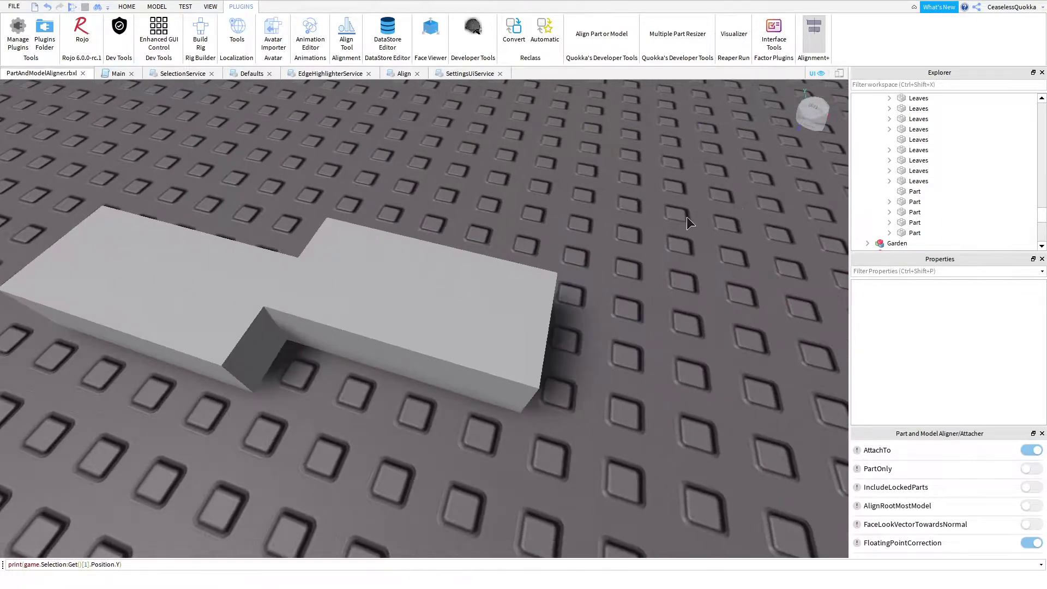
# Try another attachment between the two joined blocks, undo it, and turn off the aligner
pyautogui.click(440, 340)
pyautogui.press('a')
pyautogui.click(406, 352)
pyautogui.hotkey('ctrl', 'z')
pyautogui.hotkey('ctrl', 'y')
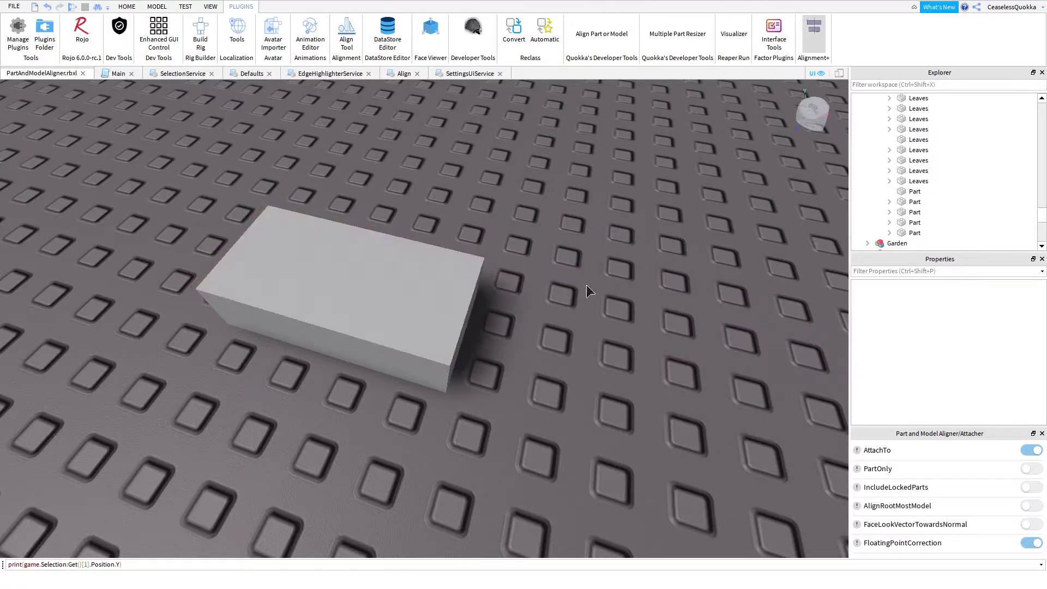
pyautogui.hotkey('ctrl', 'z')
pyautogui.click(820, 47)
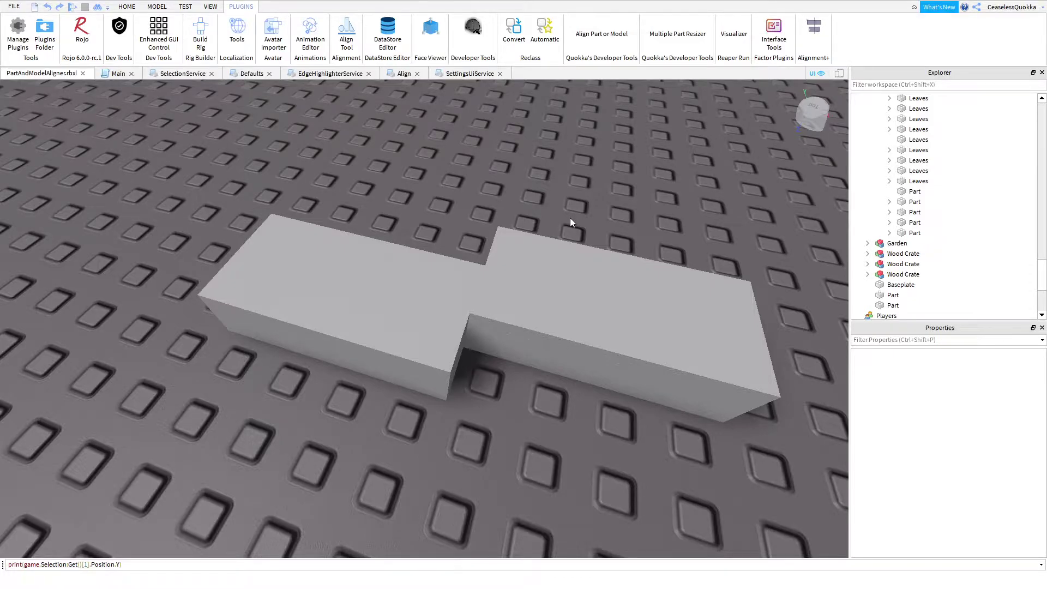
# Reactivate the aligner and disable its AttachTo option
pyautogui.click(809, 49)
pyautogui.moveTo(621, 211); pyautogui.dragTo(599, 231, button='right')
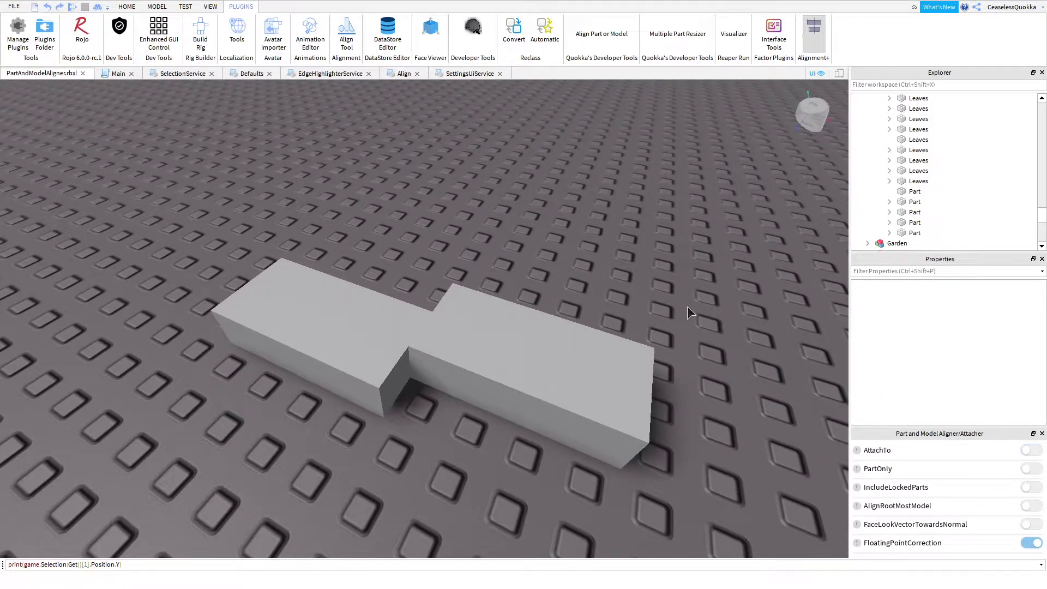
pyautogui.moveTo(667, 298); pyautogui.dragTo(674, 302, button='right')
# Turn off the aligner and reposition the right wooden crate beside the left one
pyautogui.scroll(6, 675, 302)
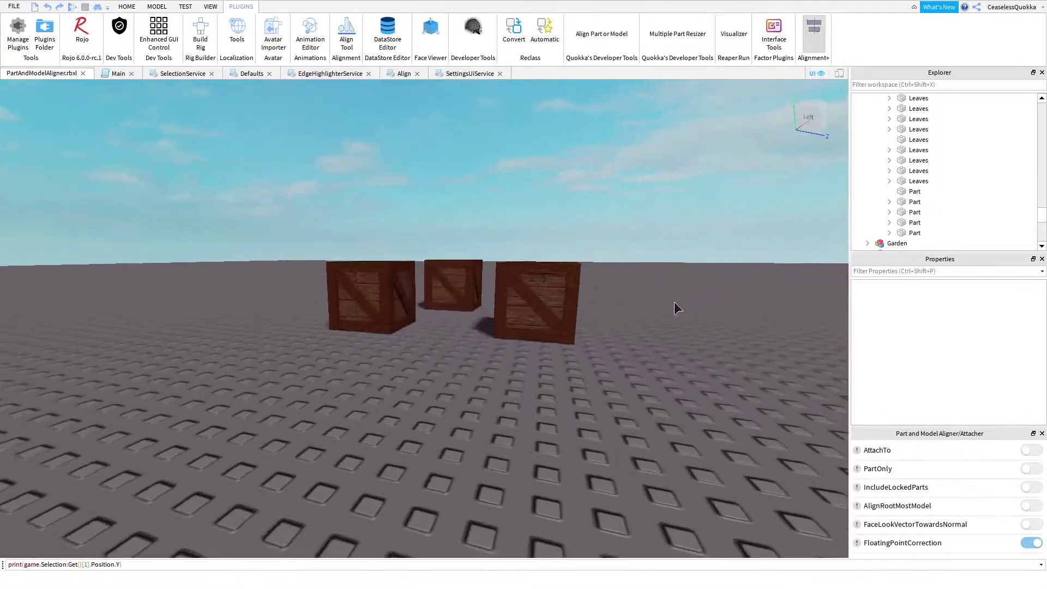
pyautogui.scroll(8, 673, 309)
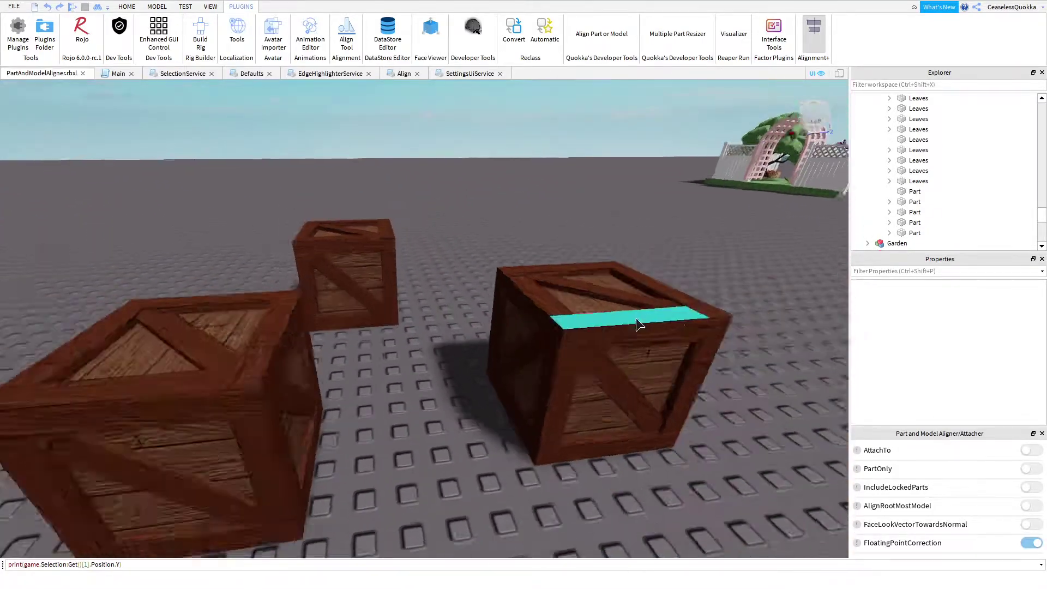
pyautogui.moveTo(565, 317); pyautogui.dragTo(566, 316, button='right')
pyautogui.click(808, 49)
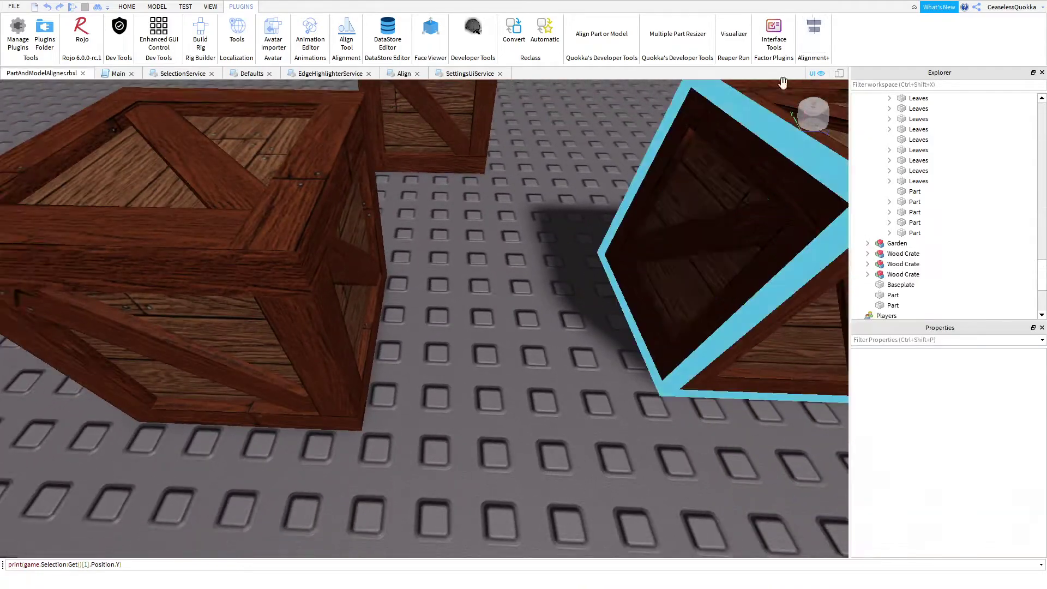
pyautogui.moveTo(646, 209); pyautogui.dragTo(646, 209, button='right')
pyautogui.moveTo(646, 209); pyautogui.dragTo(570, 340)
pyautogui.click(460, 351)
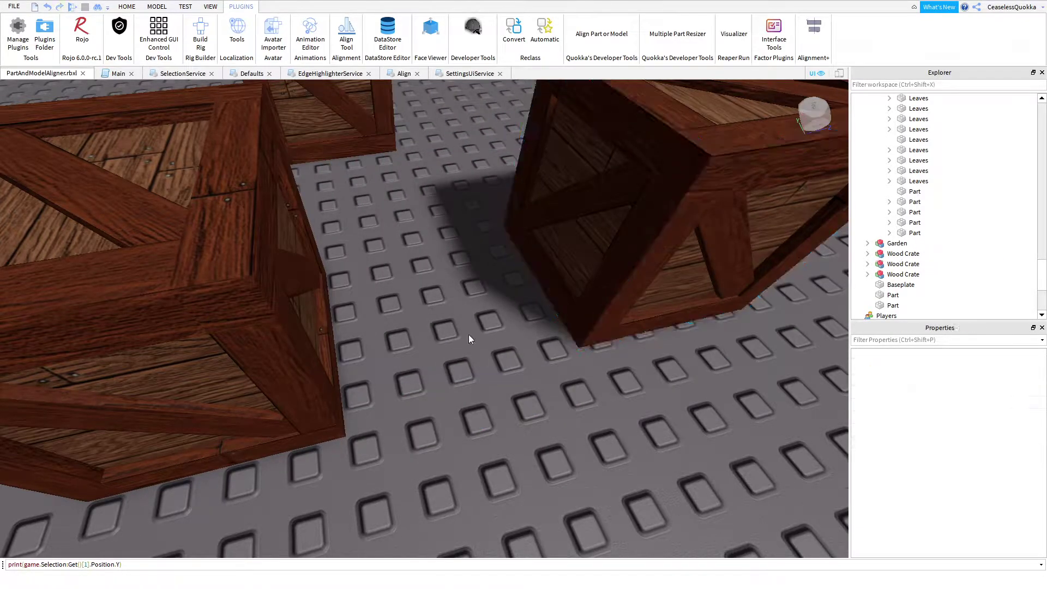
# Reactivate the aligner and align the side face of one wooden crate with the neighbouring crate
pyautogui.click(818, 34)
pyautogui.moveTo(697, 135); pyautogui.dragTo(625, 199, button='right')
pyautogui.press('w')
pyautogui.press('w')
pyautogui.moveTo(454, 220); pyautogui.dragTo(264, 204, button='right')
pyautogui.press('d')
pyautogui.click(585, 214)
pyautogui.click(262, 204)
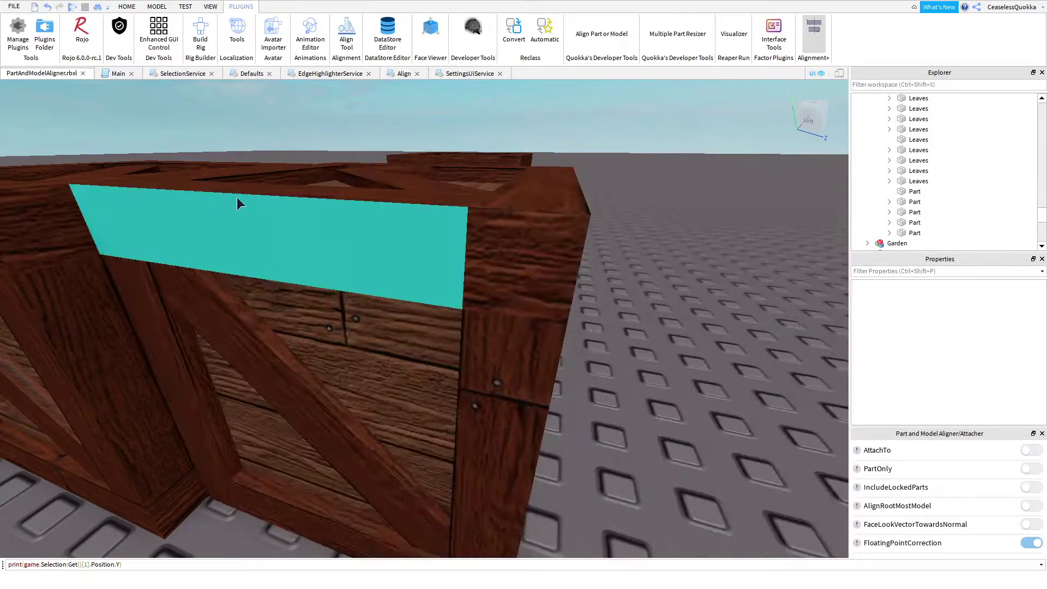
# Align the remaining faces of the two wooden crates so they sit flush side by side
pyautogui.press('s')
pyautogui.press('w')
pyautogui.moveTo(348, 296); pyautogui.dragTo(322, 228, button='right')
pyautogui.press('s')
pyautogui.press('w')
pyautogui.click(489, 206)
pyautogui.click(390, 220)
pyautogui.click(488, 161)
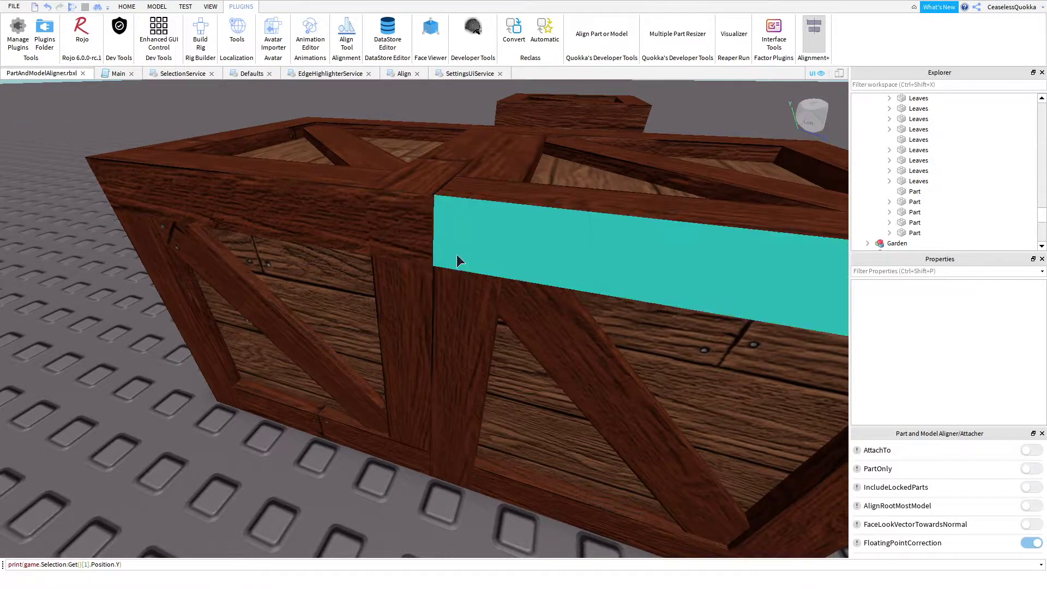
pyautogui.moveTo(488, 161); pyautogui.dragTo(487, 162, button='right')
pyautogui.press('e')
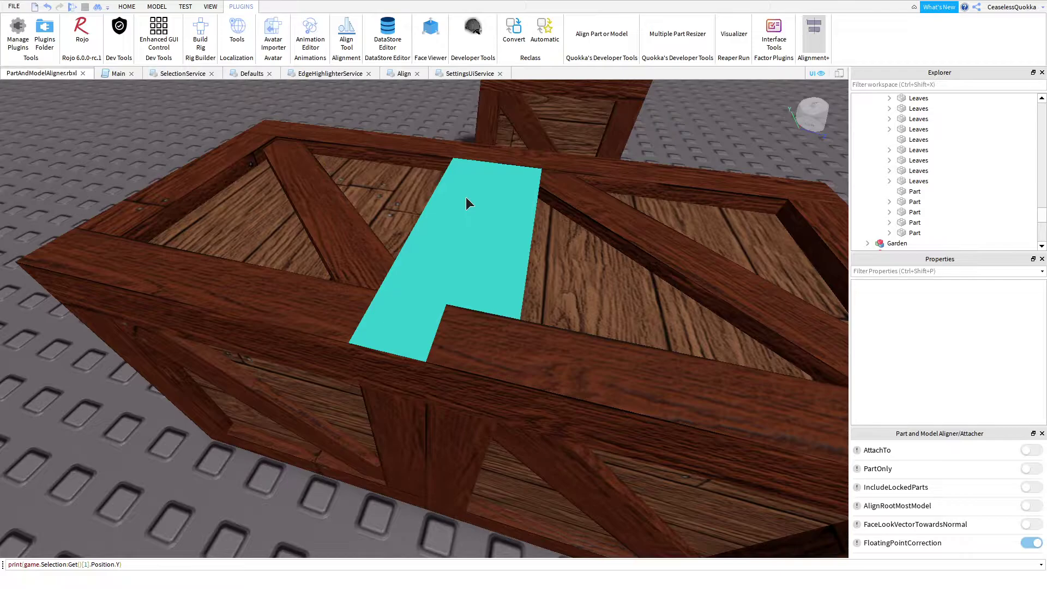
# Turn off the aligner and place the separate third wooden crate by hand on top of the two joined crates
pyautogui.click(466, 197)
pyautogui.press('d')
pyautogui.moveTo(504, 200); pyautogui.dragTo(501, 200, button='right')
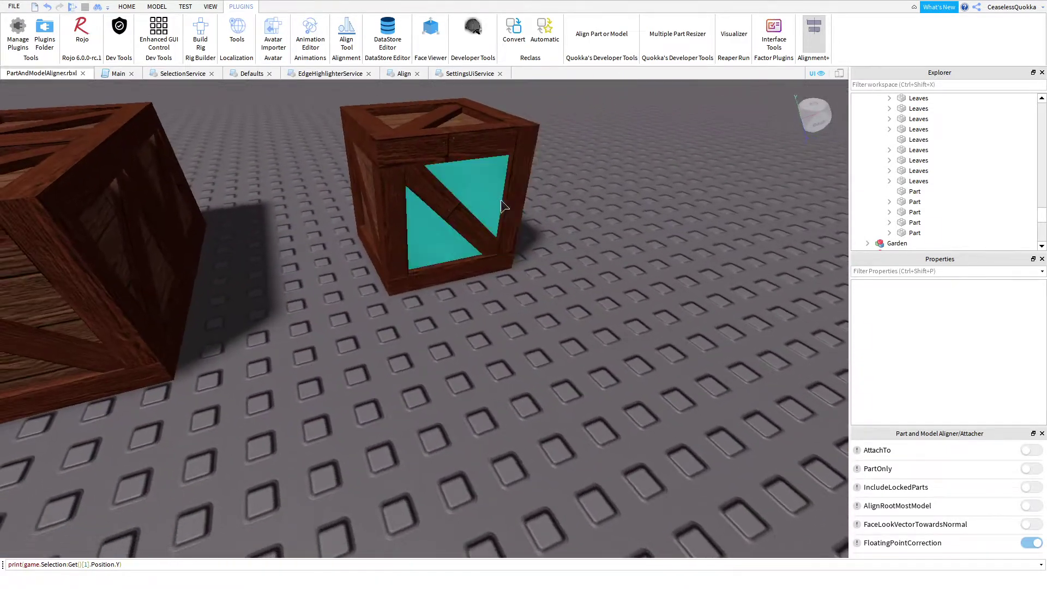
pyautogui.click(808, 40)
pyautogui.press('a')
pyautogui.press('e')
pyautogui.press('w')
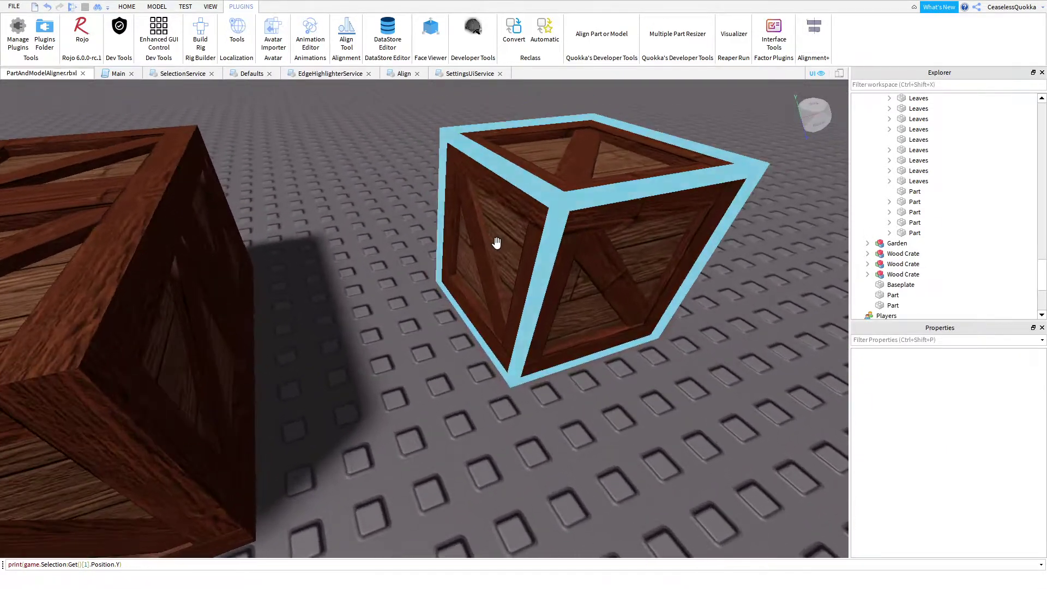
pyautogui.scroll(-5, 496, 243)
pyautogui.click(508, 244)
pyautogui.scroll(10, 528, 236)
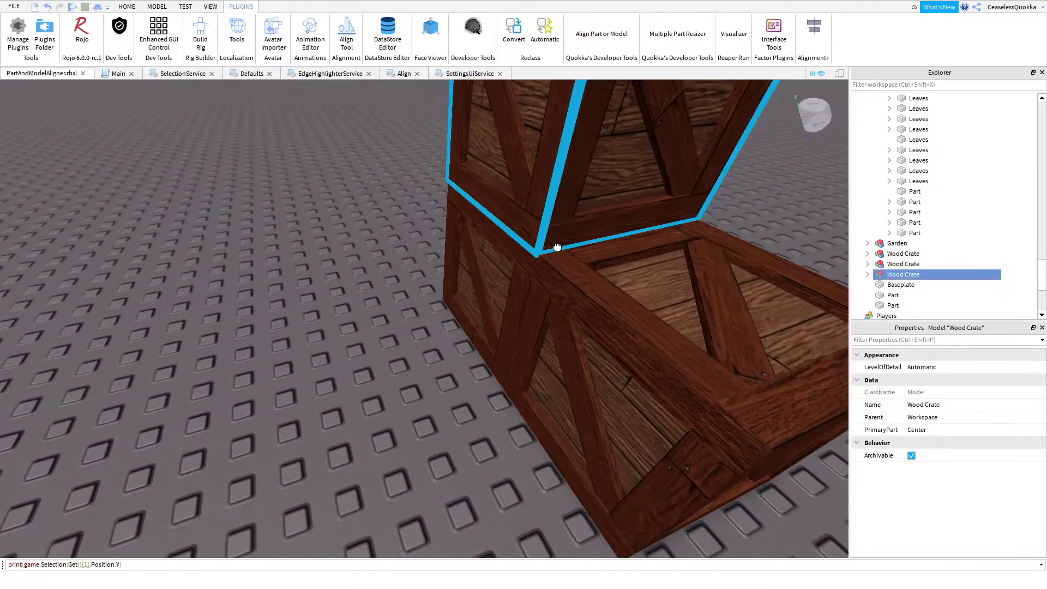
# Shift the third crate by hand until its corner lines up with the corner of the crate below
pyautogui.click(428, 261)
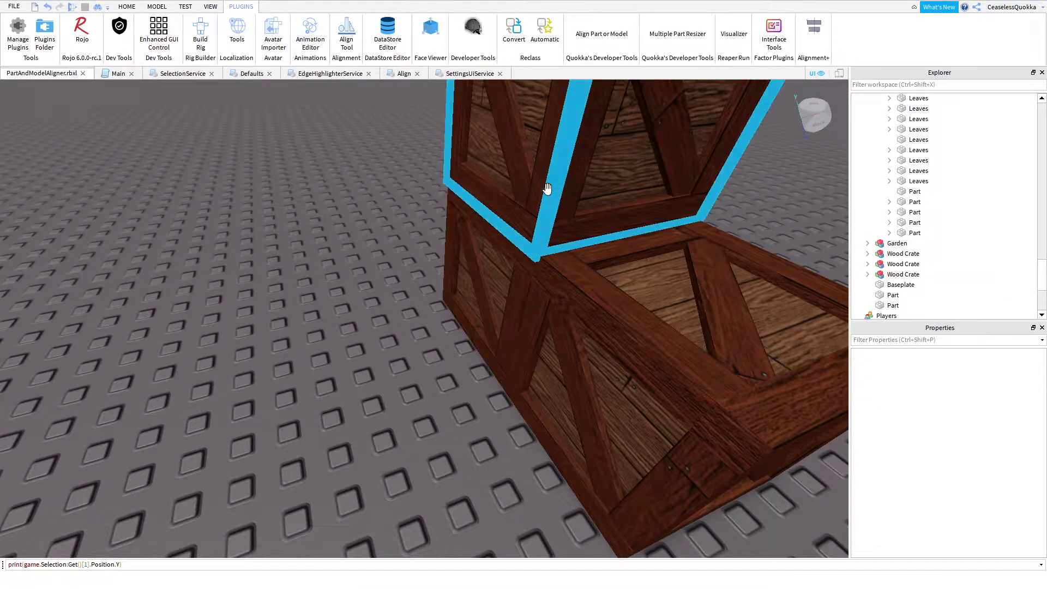
pyautogui.scroll(-5, 524, 218)
pyautogui.click(515, 233)
pyautogui.scroll(8, 521, 235)
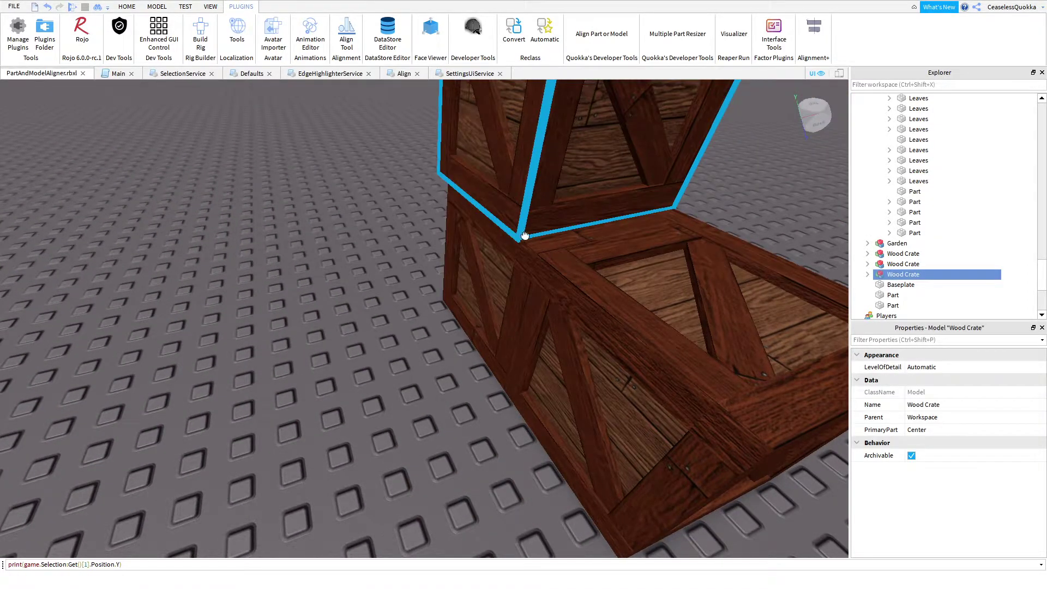
pyautogui.scroll(2, 532, 240)
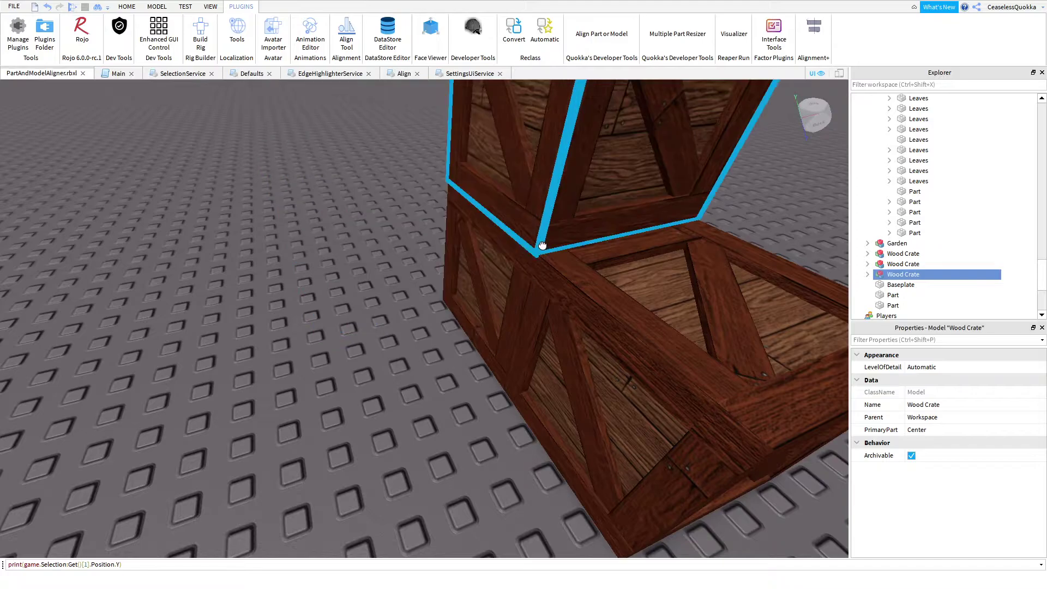
# Move the third crate off the stack onto the baseplate beside the joined crates and reactivate the aligner
pyautogui.moveTo(548, 245); pyautogui.dragTo(439, 304)
pyautogui.scroll(-5, 669, 360)
pyautogui.click(573, 355)
pyautogui.press('d')
pyautogui.click(466, 367)
pyautogui.click(813, 33)
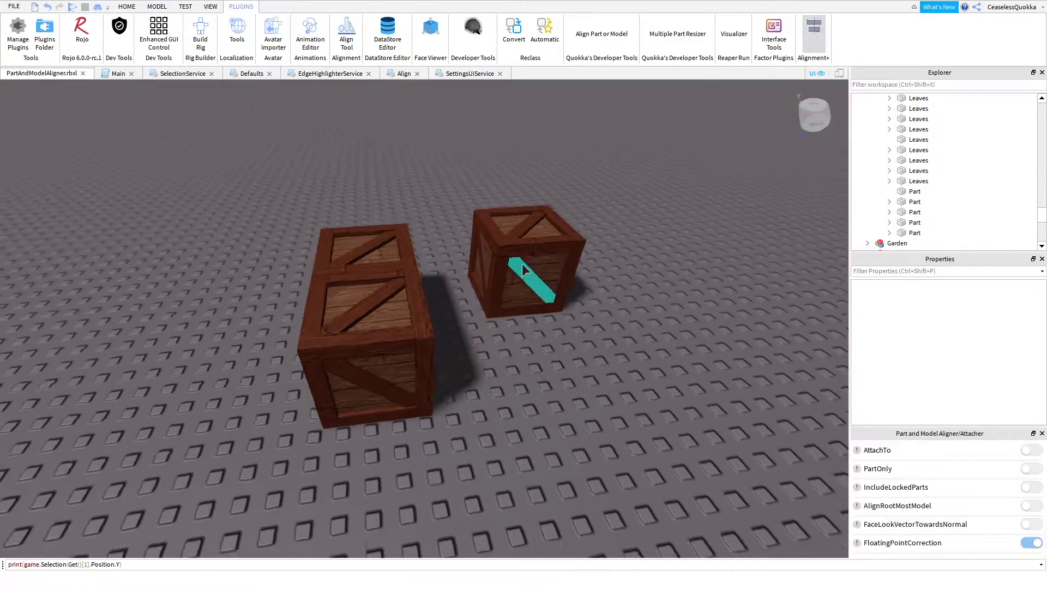
pyautogui.scroll(10, 523, 261)
pyautogui.scroll(-10, 607, 215)
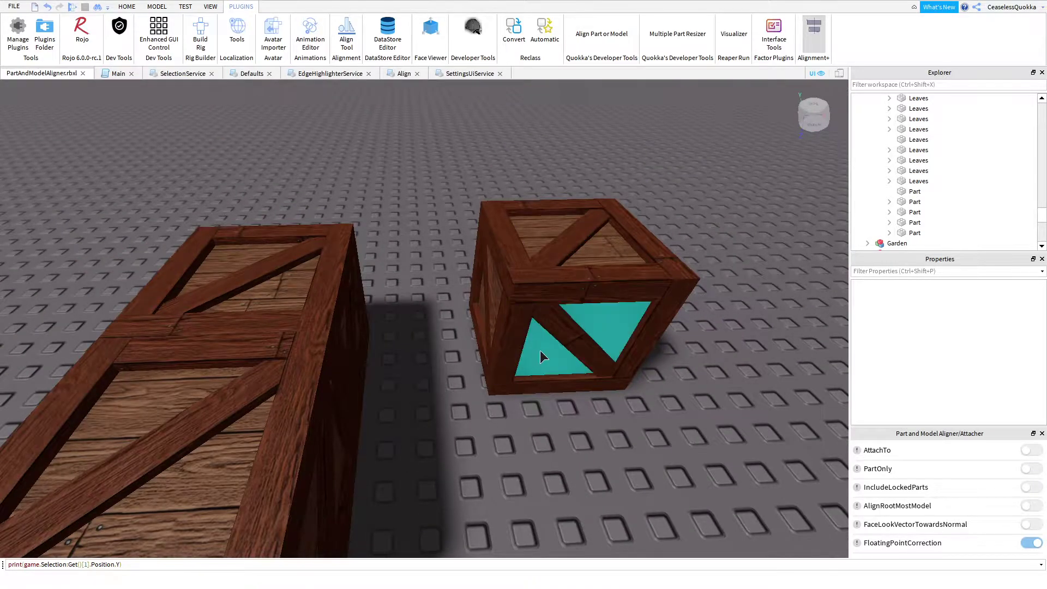
pyautogui.moveTo(540, 350); pyautogui.dragTo(502, 255, button='right')
pyautogui.moveTo(630, 199); pyautogui.dragTo(499, 199, button='right')
pyautogui.scroll(-3, 473, 481)
pyautogui.moveTo(495, 463); pyautogui.dragTo(510, 426, button='right')
# Leave the crates for the front of the floating house and have the aligner active there
pyautogui.click(813, 35)
pyautogui.moveTo(546, 284); pyautogui.dragTo(512, 299, button='right')
pyautogui.scroll(2, 436, 343)
pyautogui.scroll(-5, 199, 365)
pyautogui.press('w')
pyautogui.moveTo(211, 323); pyautogui.dragTo(207, 338, button='right')
pyautogui.press('e')
pyautogui.scroll(4, 208, 339)
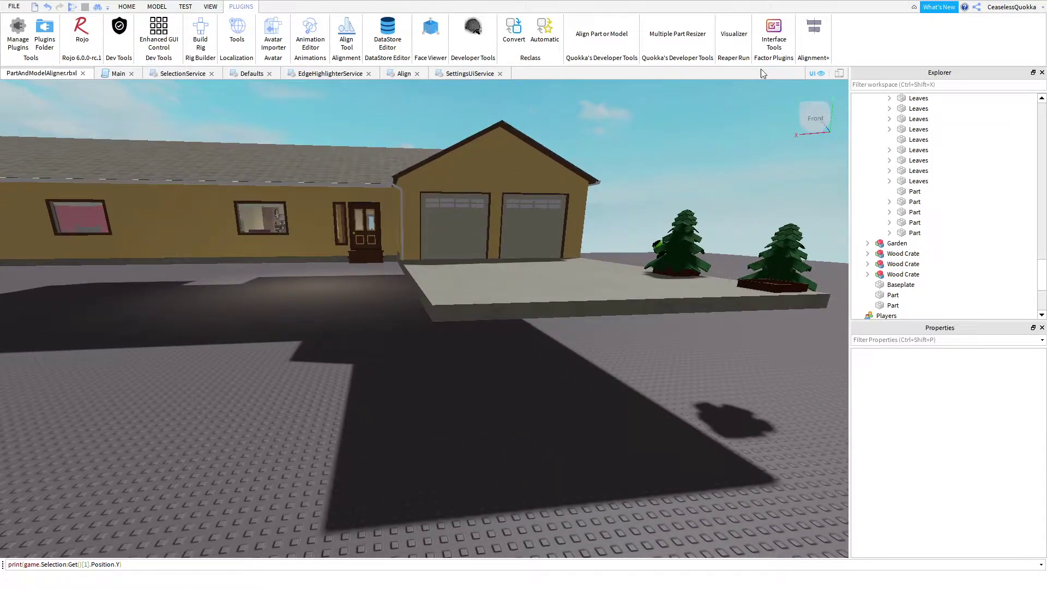
pyautogui.click(814, 32)
pyautogui.moveTo(532, 325); pyautogui.dragTo(533, 325, button='right')
pyautogui.press('s')
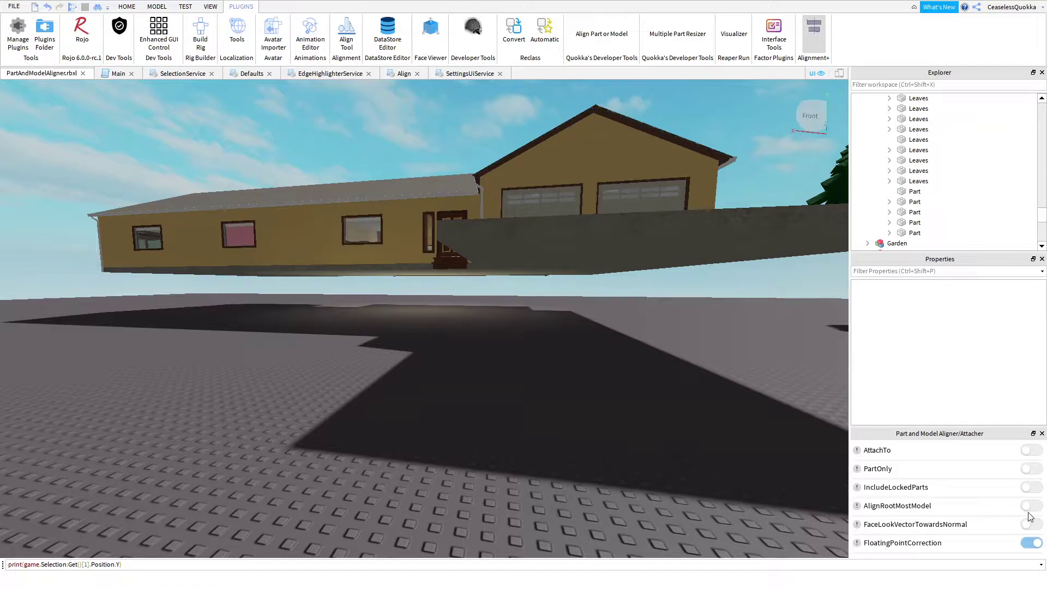
# Look through the house's object hierarchy, including its living room trim parts
pyautogui.scroll(5, 903, 163)
pyautogui.scroll(3, 904, 165)
pyautogui.scroll(-1, 876, 200)
pyautogui.click(878, 212)
pyautogui.click(878, 139)
pyautogui.scroll(5, 899, 154)
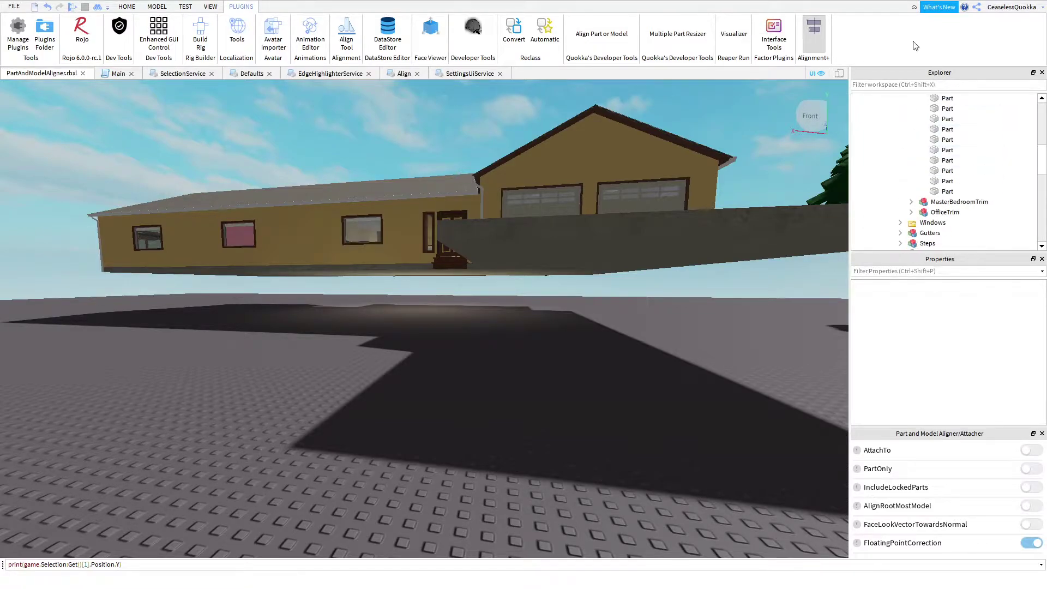
# With the aligner off, group the house's Driveway part into its own model, and reactivate the aligner
pyautogui.click(820, 31)
pyautogui.click(545, 252)
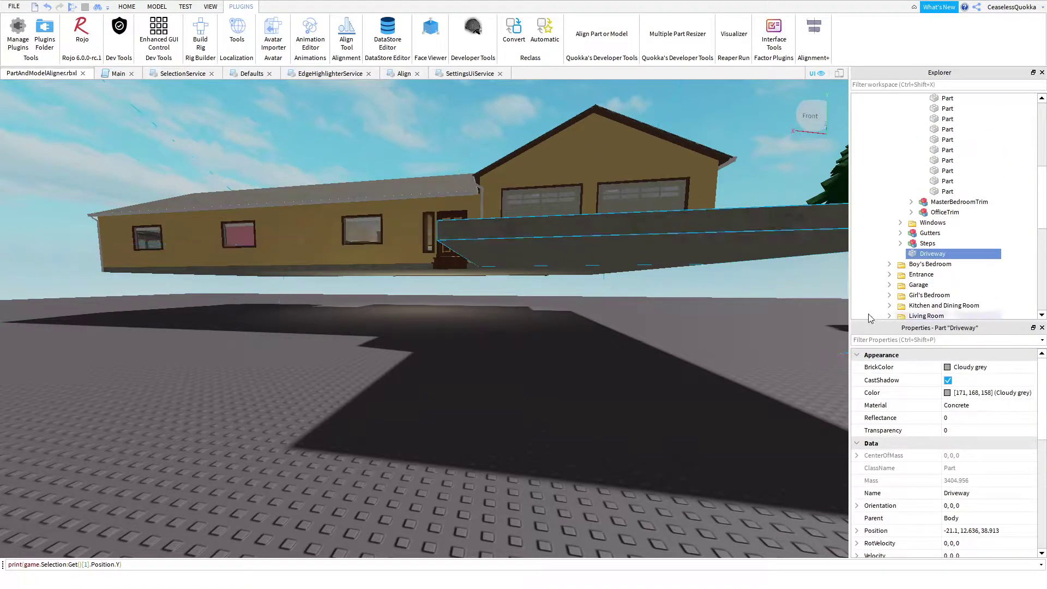
pyautogui.moveTo(674, 308); pyautogui.dragTo(680, 309, button='right')
pyautogui.scroll(10, 896, 147)
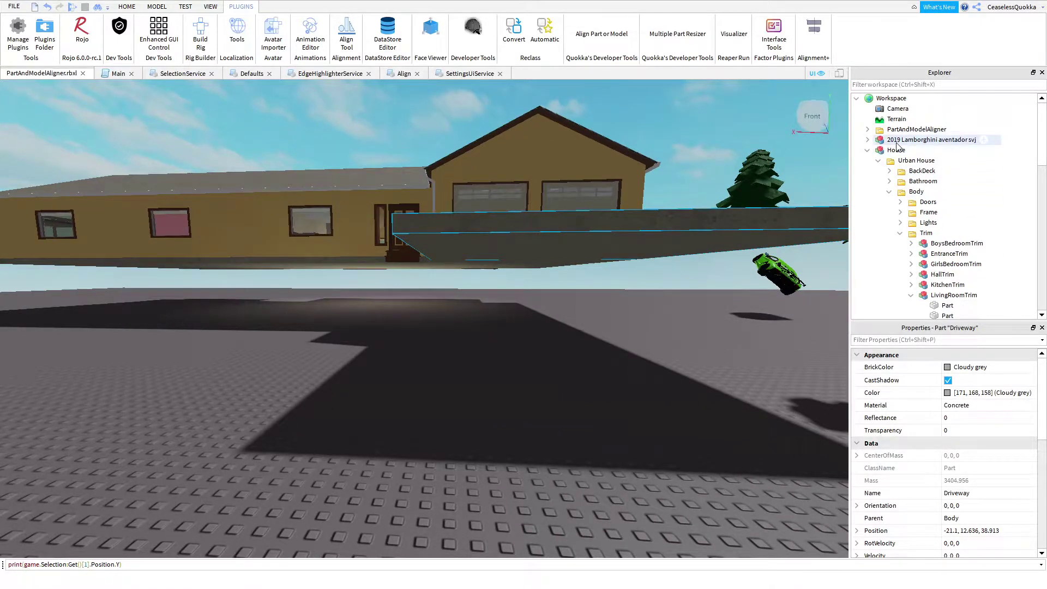
pyautogui.hotkey('ctrl', 'g')
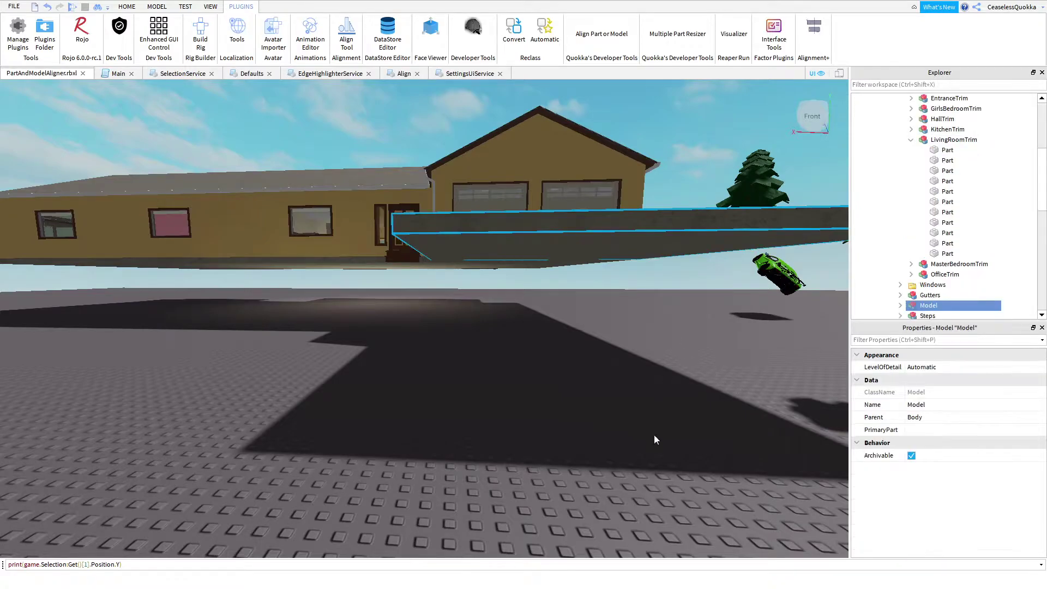
pyautogui.click(653, 434)
pyautogui.click(812, 33)
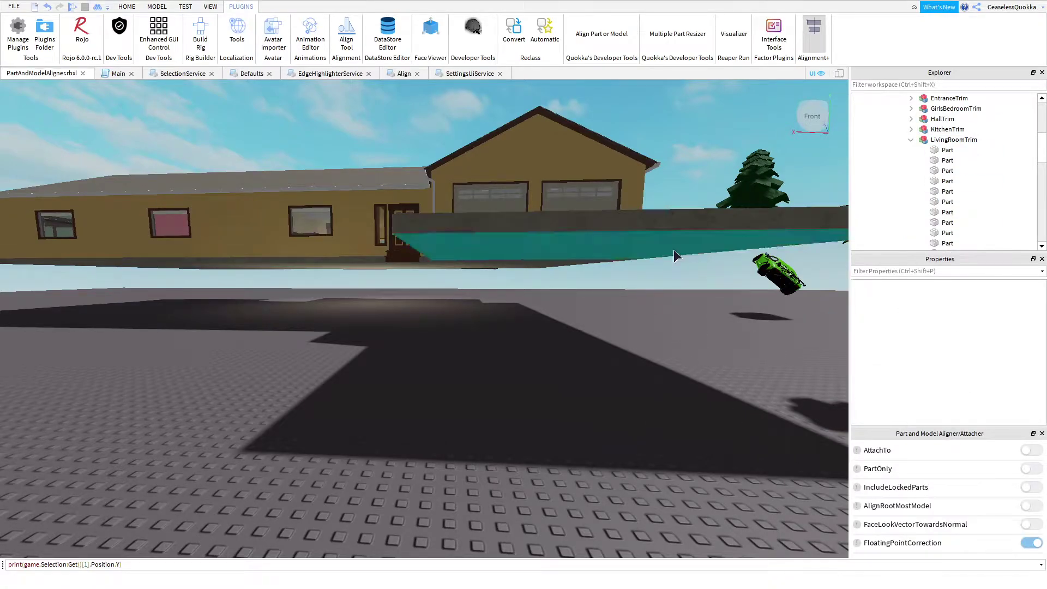
# Select the House model and the Driveway part in its nested model to compare hierarchy levels, and reactivate the aligner
pyautogui.moveTo(674, 456); pyautogui.dragTo(683, 451, button='right')
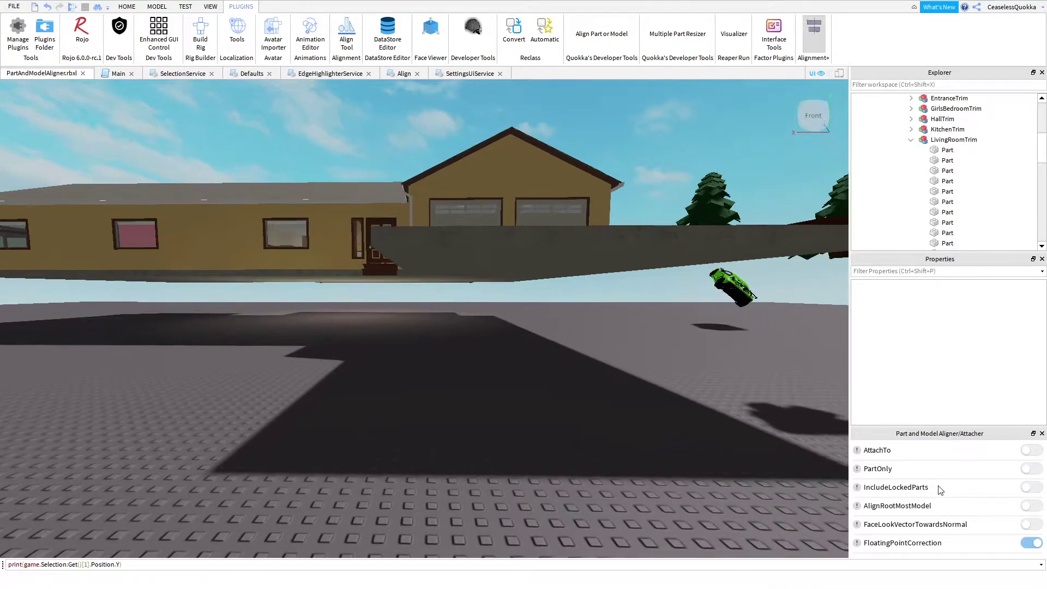
pyautogui.scroll(-5, 1006, 243)
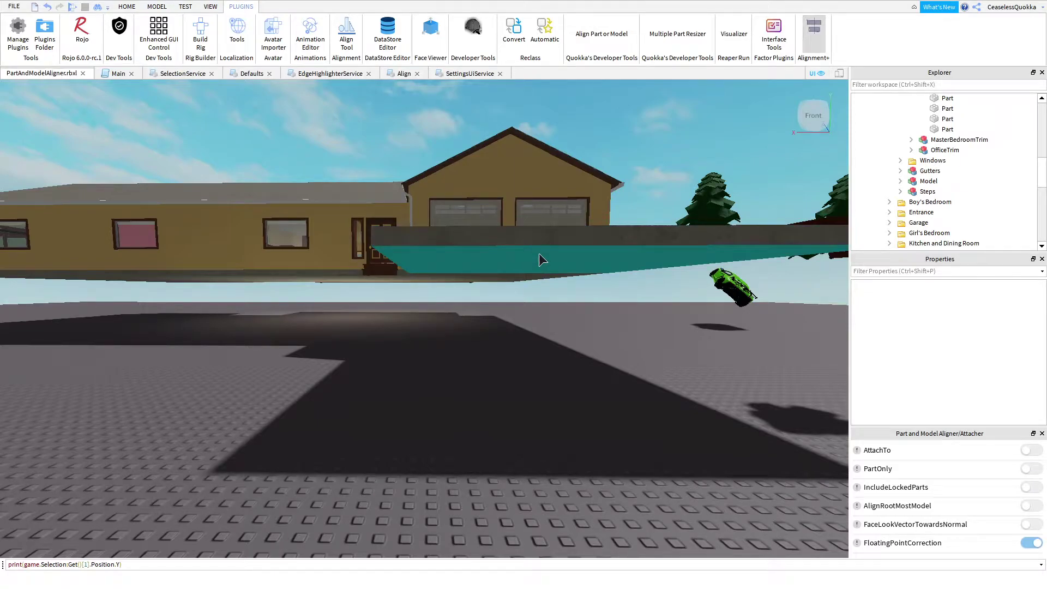
pyautogui.click(633, 242)
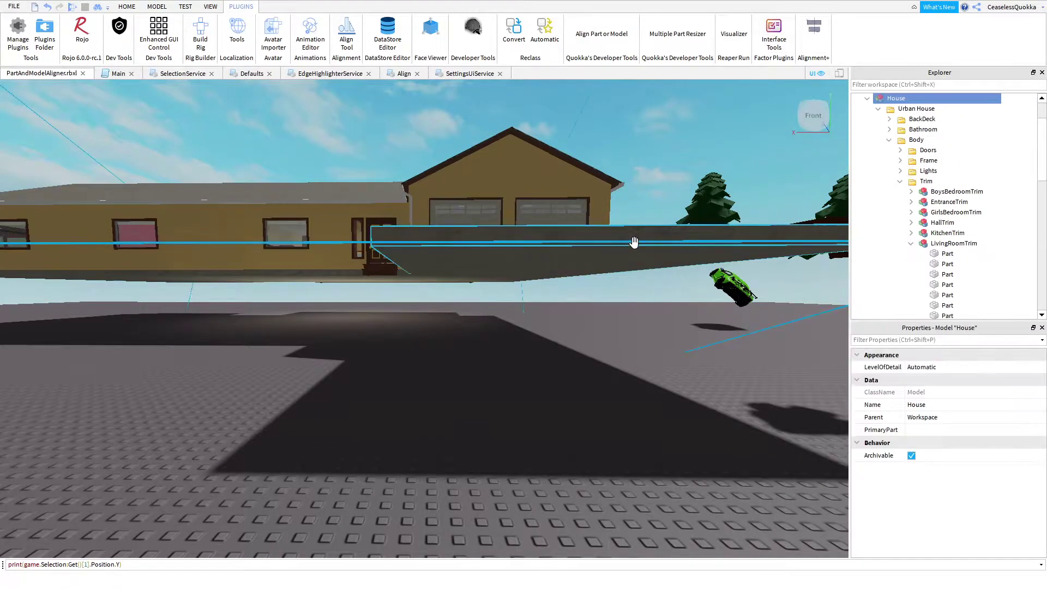
pyautogui.click(634, 242)
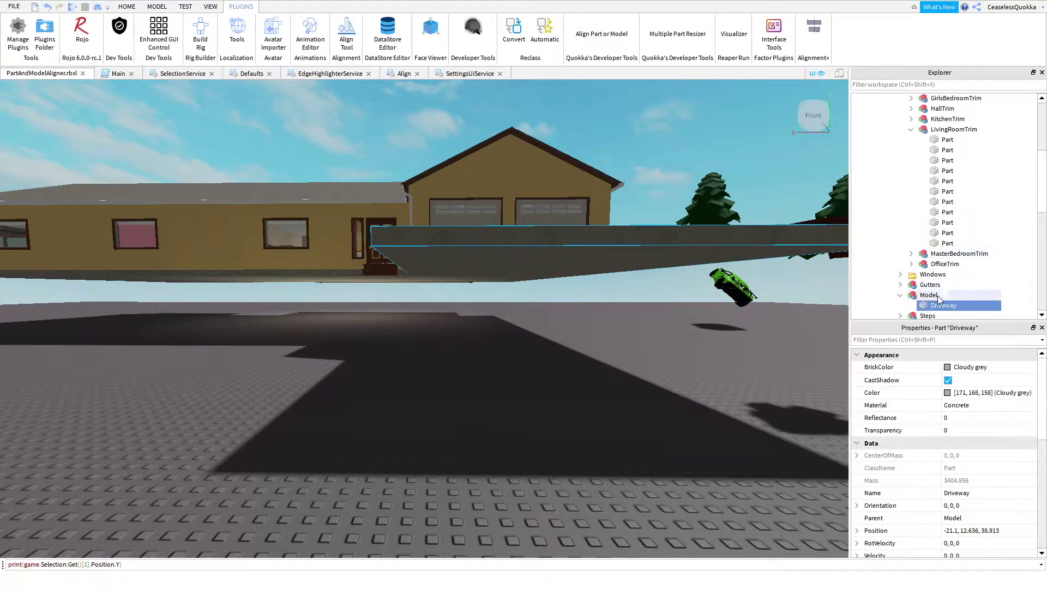
pyautogui.click(814, 38)
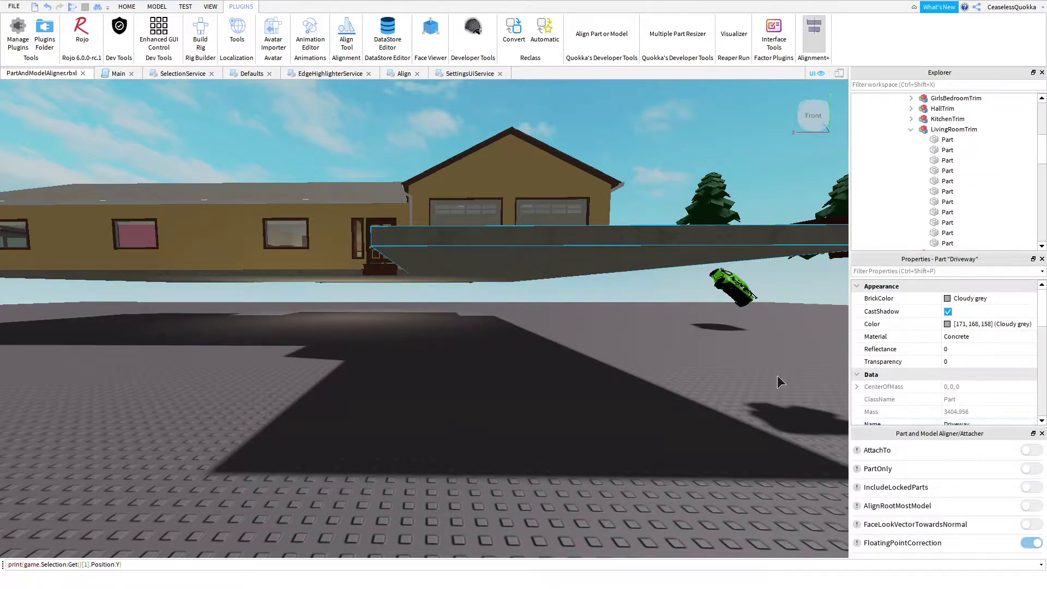
# Enable IncludeLockedParts and try aligning only the driveway model's underside with the baseplate
pyautogui.scroll(3, 623, 288)
pyautogui.moveTo(623, 288); pyautogui.dragTo(623, 310, button='right')
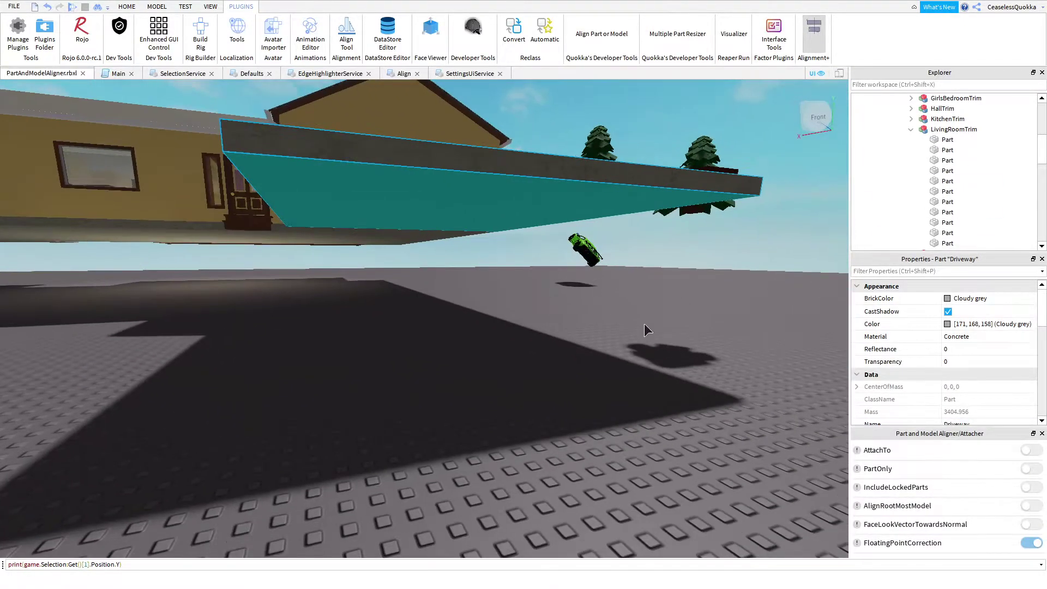
pyautogui.click(1030, 487)
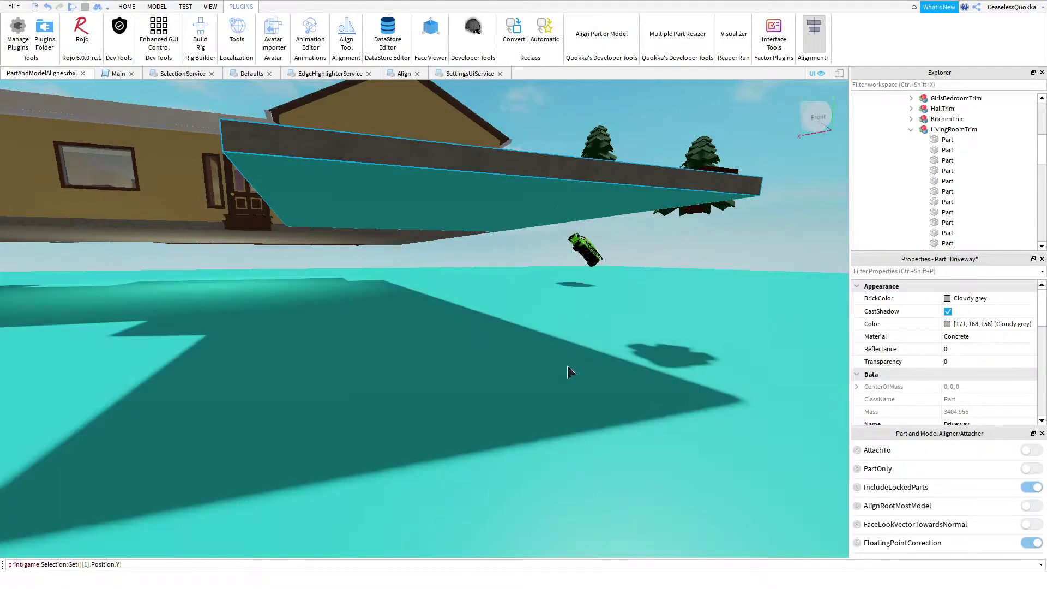
pyautogui.click(471, 349)
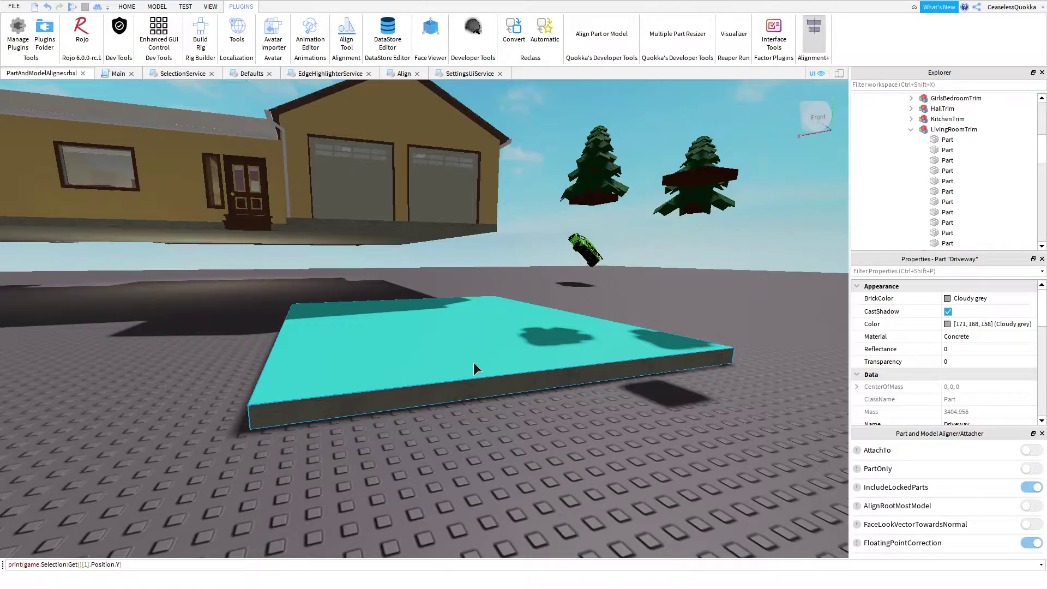
pyautogui.hotkey('ctrl', 'z')
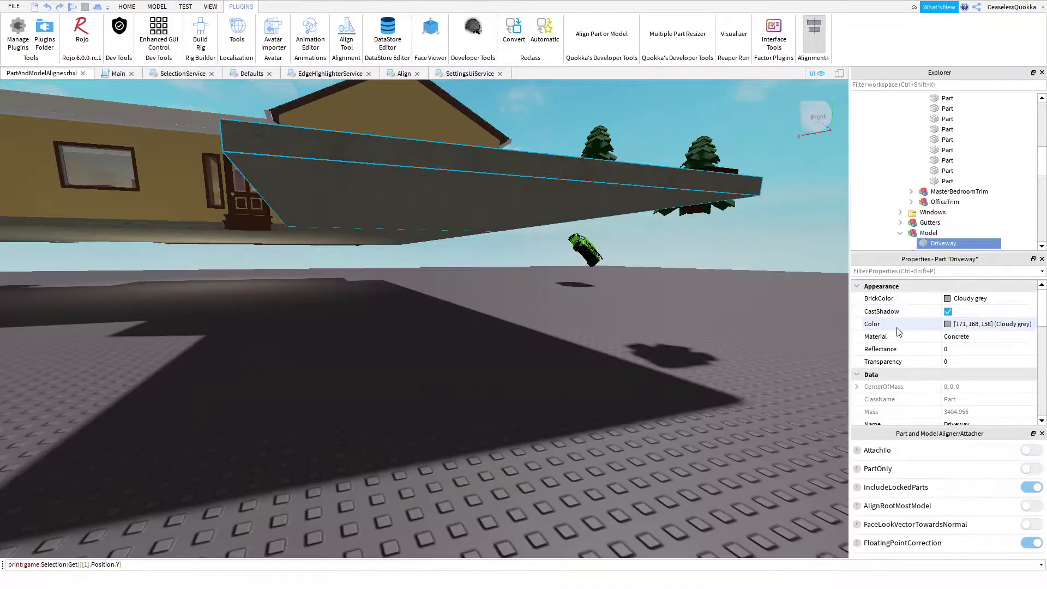
# Enable AlignRootMostModel and align the whole house with the baseplate using the driveway's underside
pyautogui.scroll(-3, 583, 364)
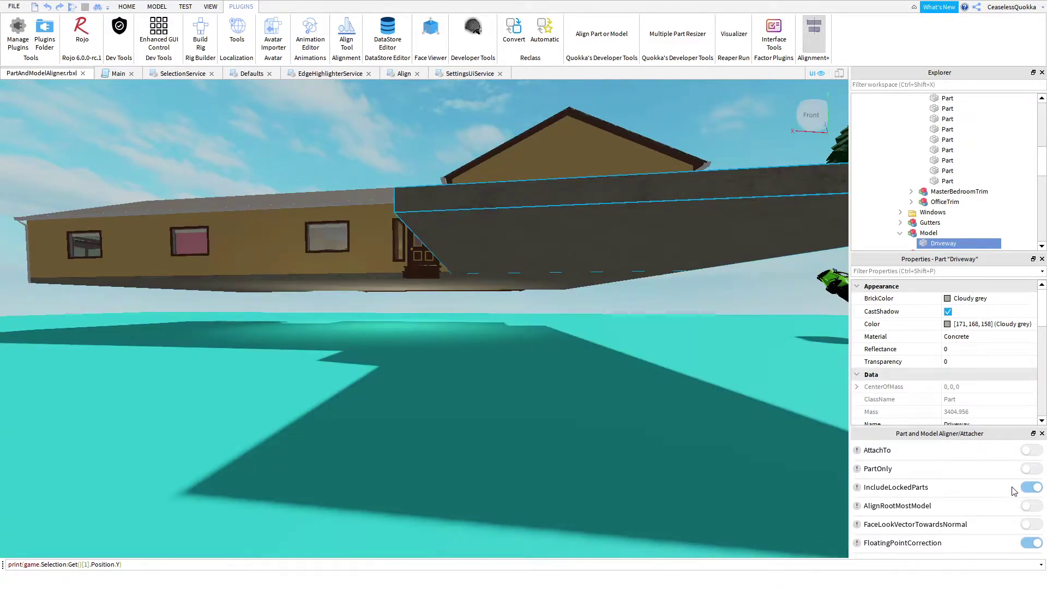
pyautogui.click(1036, 508)
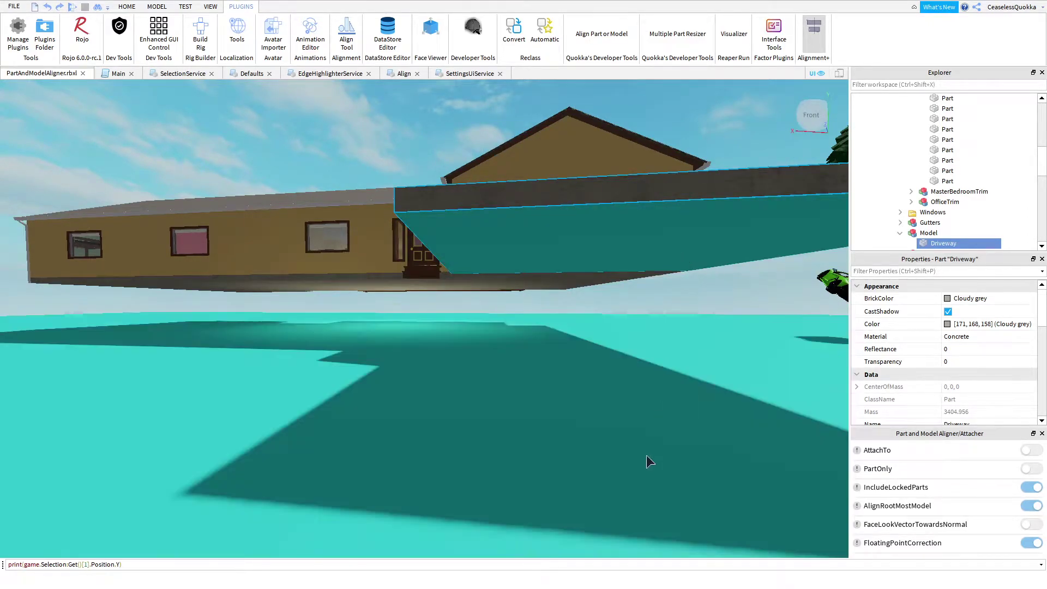
pyautogui.click(647, 455)
pyautogui.scroll(6, 524, 390)
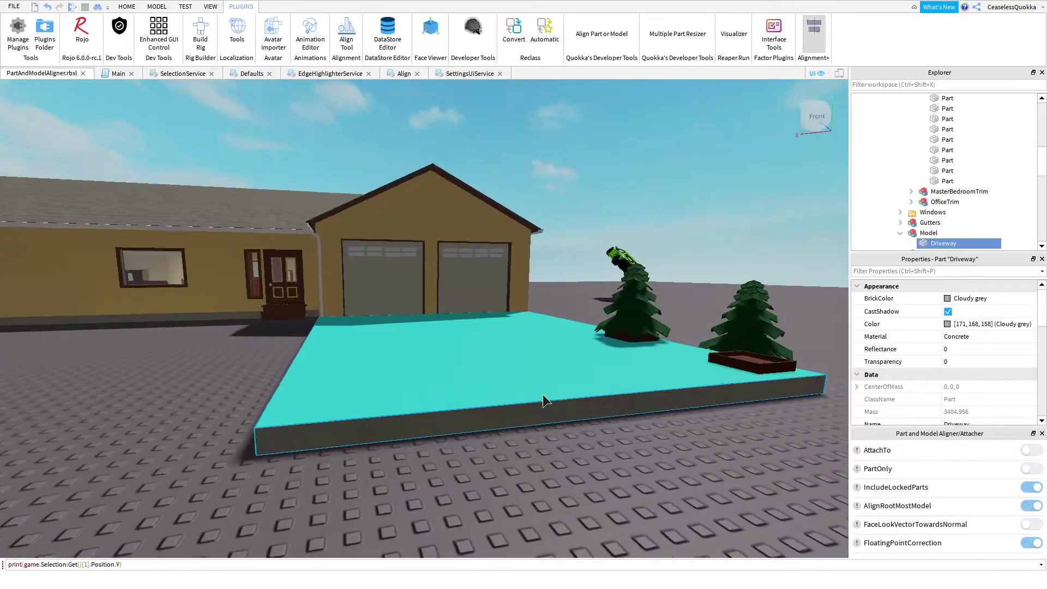
pyautogui.scroll(-3, 521, 389)
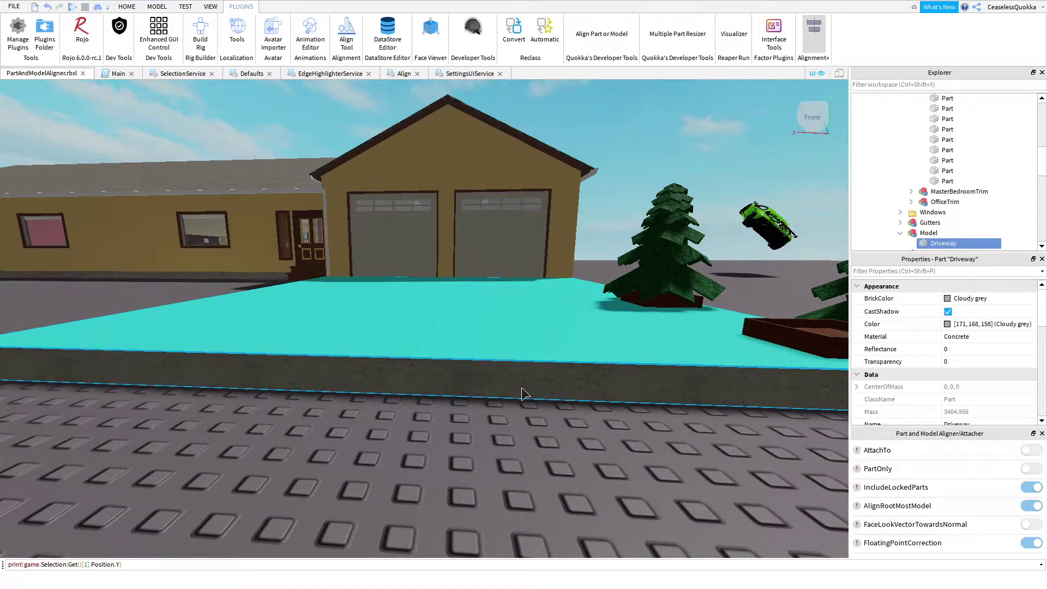
# Turn off the aligner and deselect the driveway
pyautogui.moveTo(521, 387)
pyautogui.mouseDown(button='right')
pyautogui.moveTo(503, 391)
pyautogui.moveTo(528, 387)
pyautogui.mouseUp(button='right')
pyautogui.press('w')
pyautogui.press('w')
pyautogui.press('a')
pyautogui.scroll(-4, 467, 296)
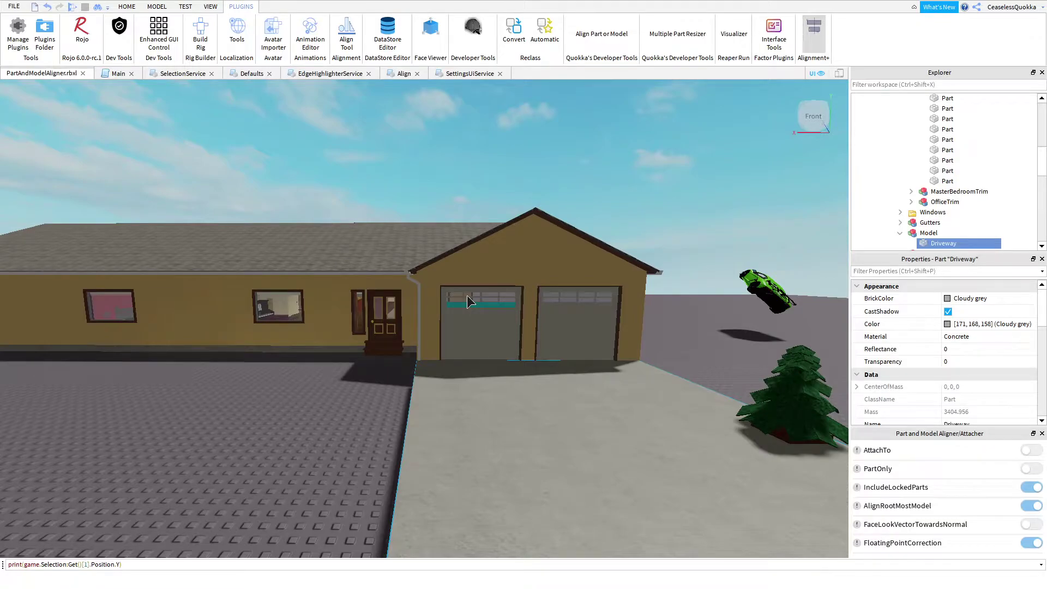
pyautogui.click(810, 41)
pyautogui.click(696, 203)
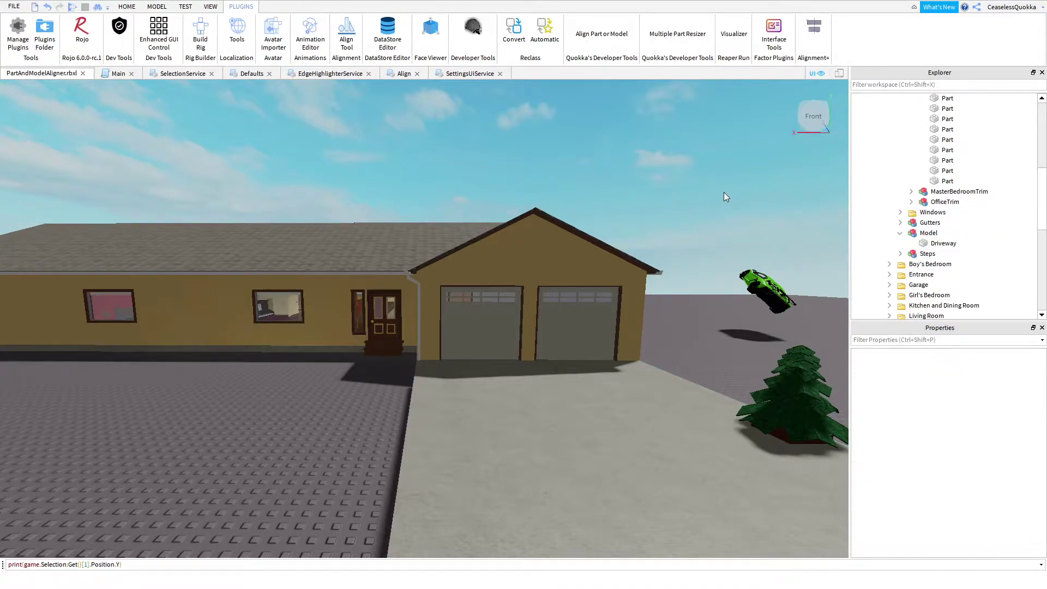
# Reposition the short brown wooden trim part on the living room floor near the wall corner and deselect it
pyautogui.press('w')
pyautogui.moveTo(715, 204); pyautogui.dragTo(462, 242, button='right')
pyautogui.press('w')
pyautogui.moveTo(420, 250); pyautogui.dragTo(447, 256)
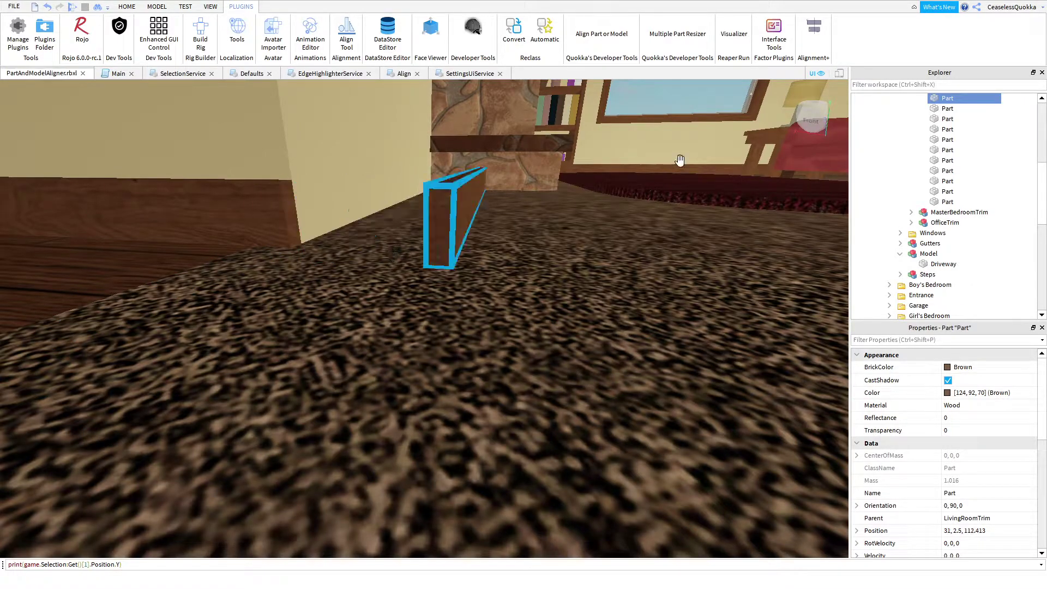
pyautogui.click(1017, 158)
# Reactivate the aligner for the living room trim and enable AttachTo, with PartOnly turned off
pyautogui.click(813, 35)
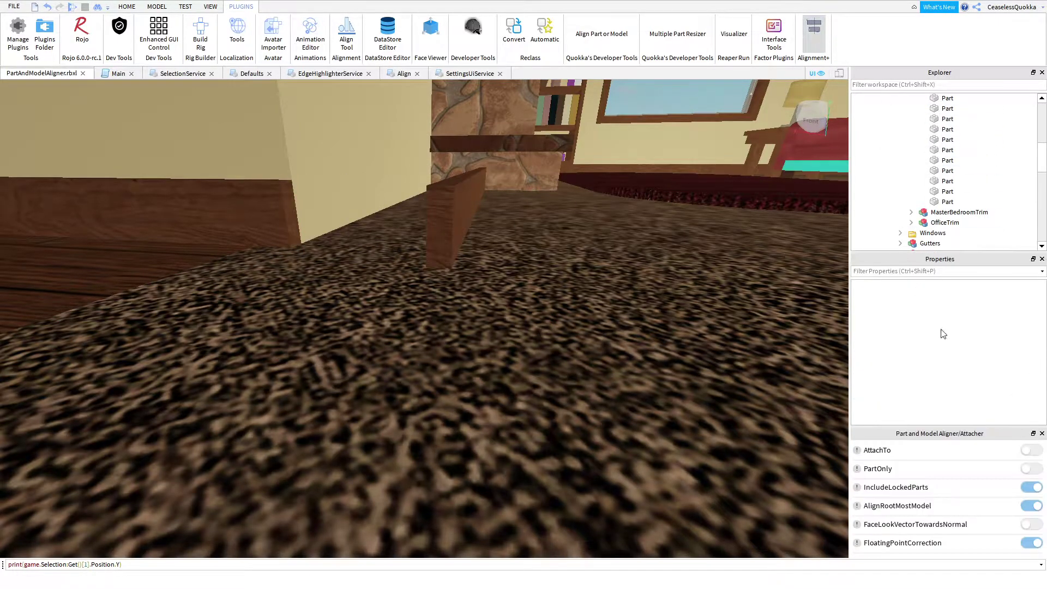
pyautogui.click(1031, 451)
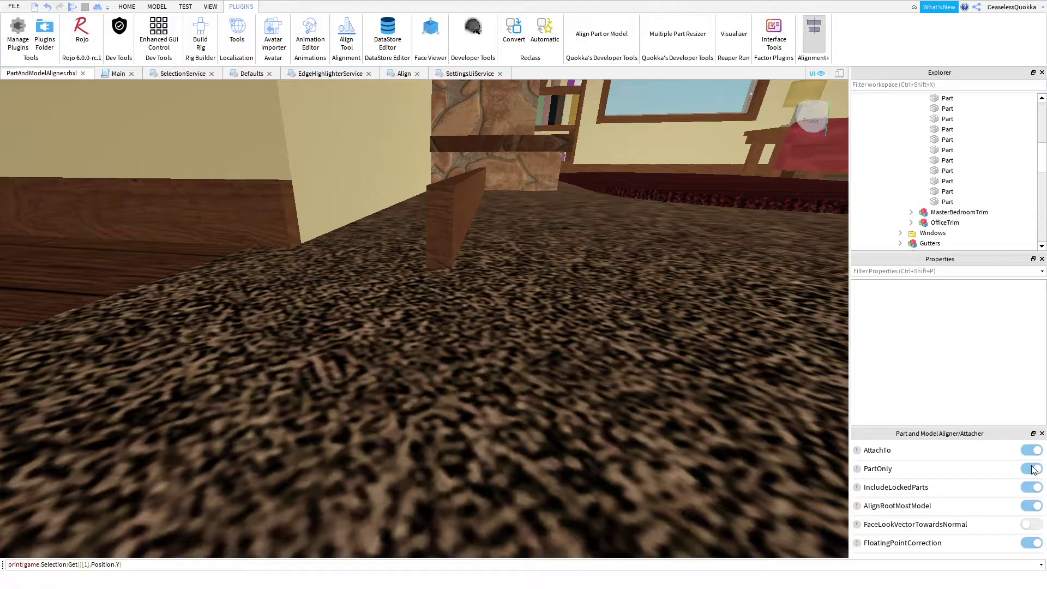
pyautogui.click(1031, 469)
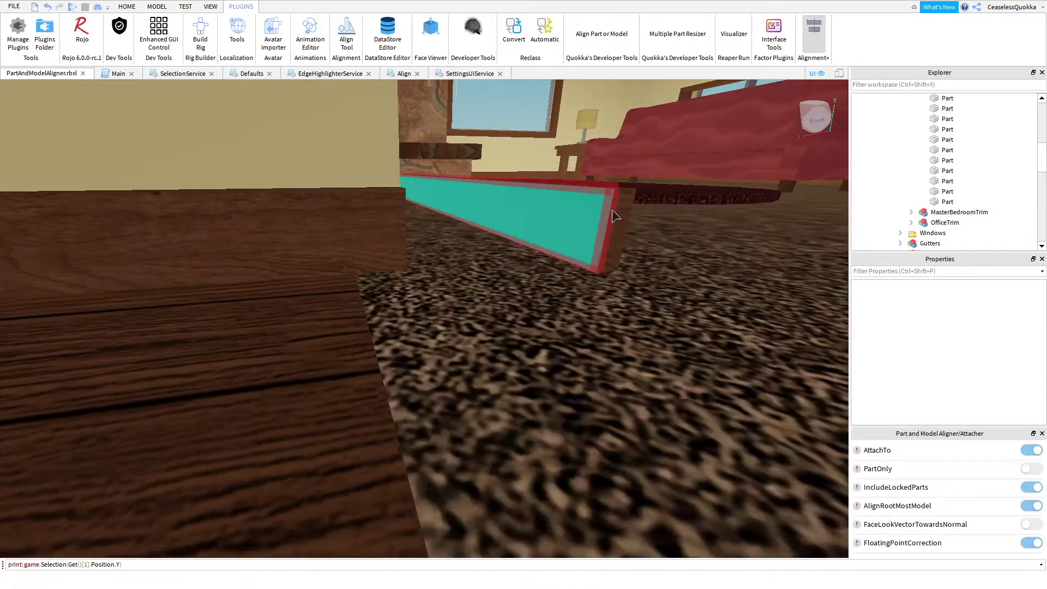
pyautogui.press('s')
pyautogui.press('w')
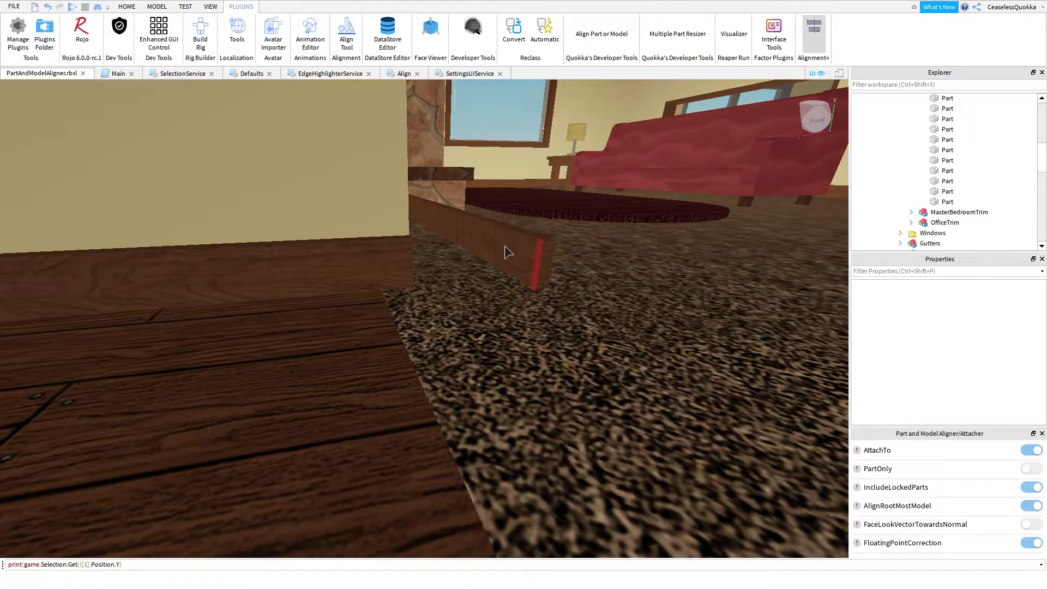
# Attach the loose living room trim part to the trim at the wall corner and turn off the aligner
pyautogui.press('s')
pyautogui.moveTo(505, 246); pyautogui.dragTo(671, 261, button='right')
pyautogui.press('s')
pyautogui.press('d')
pyautogui.moveTo(351, 316); pyautogui.dragTo(412, 320, button='right')
pyautogui.press('a')
pyautogui.press('w')
pyautogui.press('w')
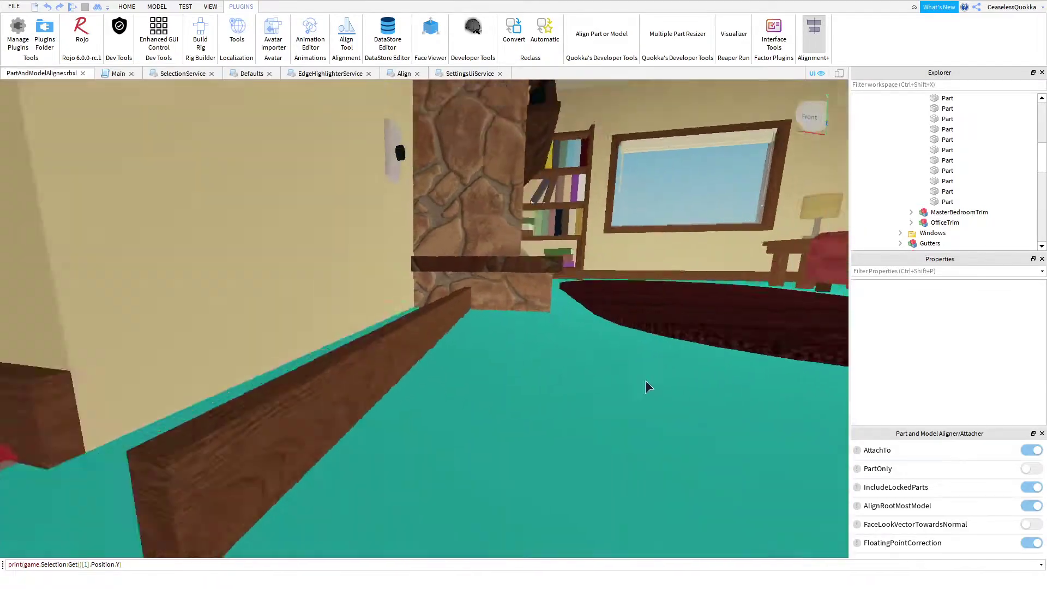
pyautogui.press('a')
pyautogui.press('s')
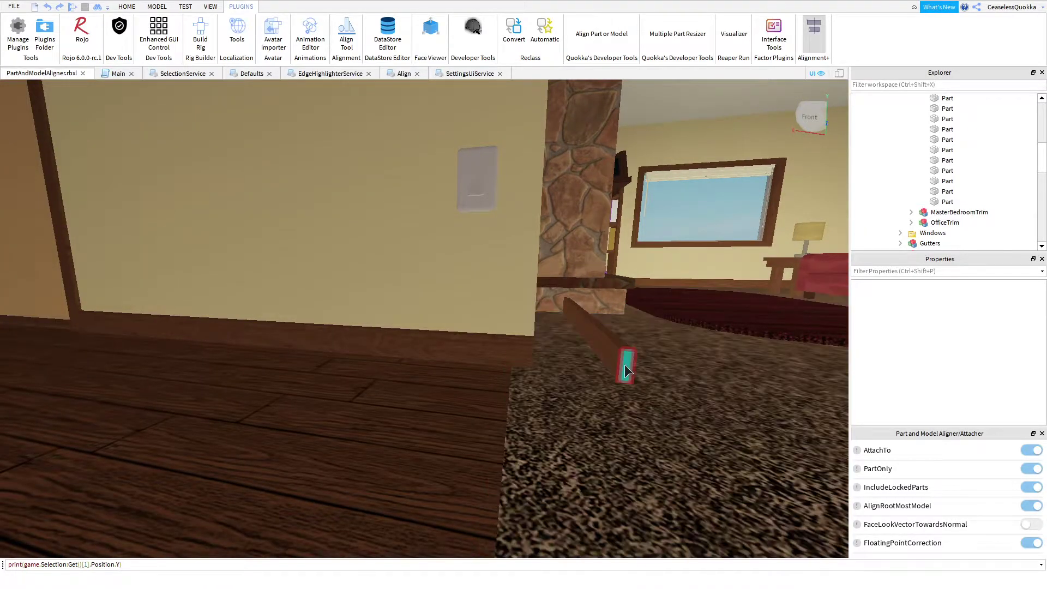
pyautogui.press('w')
pyautogui.press('d')
pyautogui.moveTo(493, 355); pyautogui.dragTo(493, 355, button='right')
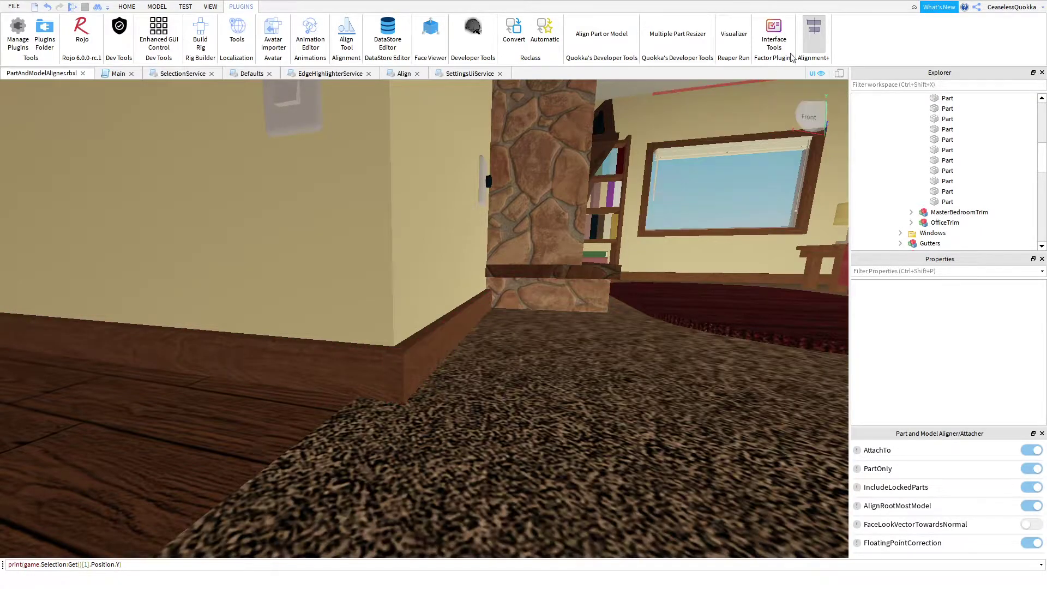
pyautogui.click(807, 36)
# Reactivate the aligner outside by the pine trees and turn off PartOnly and IncludeLockedParts
pyautogui.press('w')
pyautogui.moveTo(549, 295); pyautogui.dragTo(513, 309, button='right')
pyautogui.press('w')
pyautogui.press('s')
pyautogui.press('w')
pyautogui.press('s')
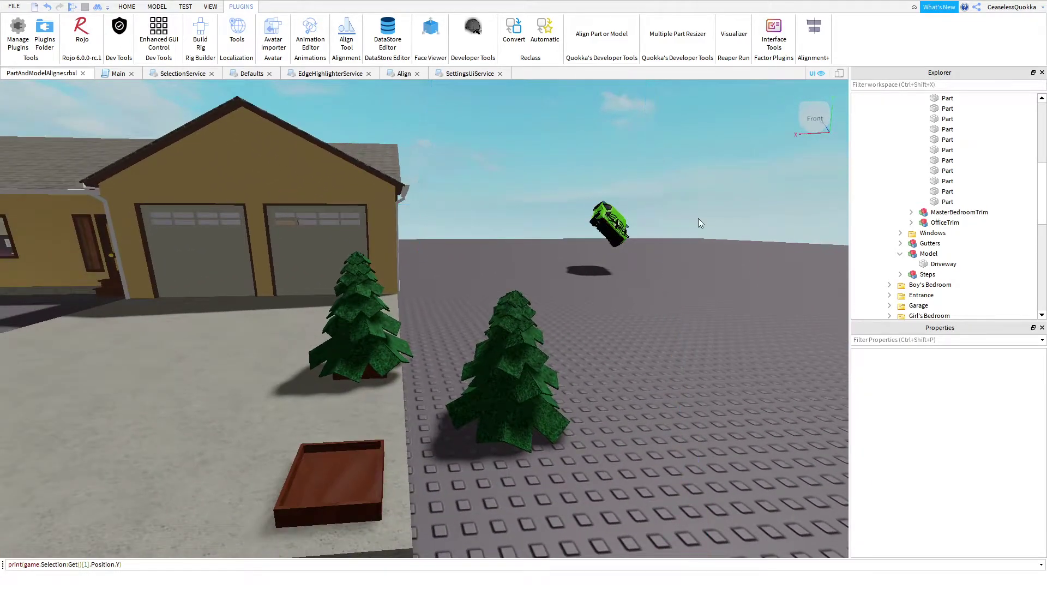
pyautogui.click(815, 34)
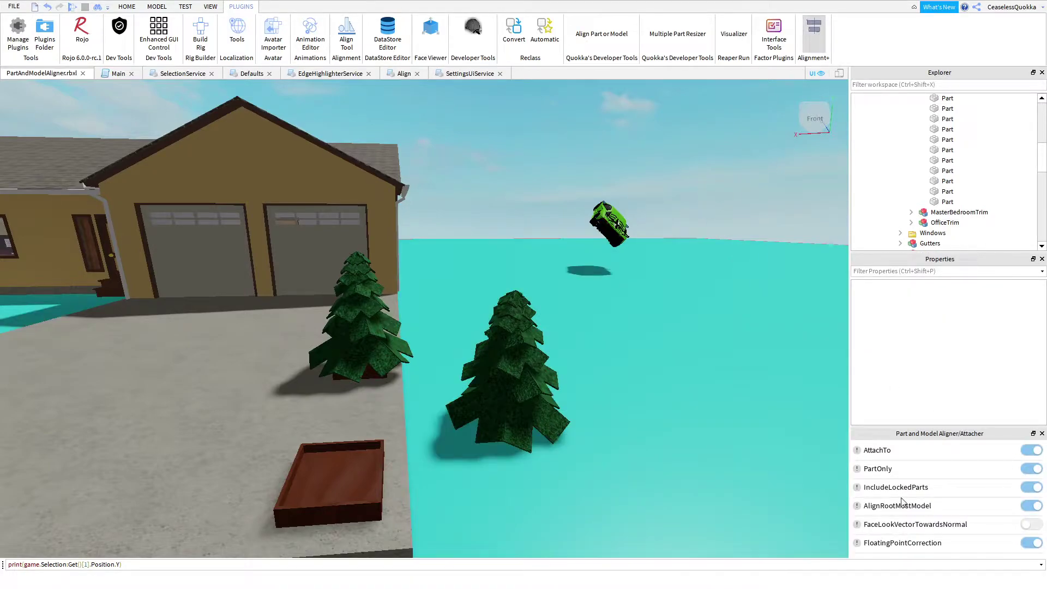
pyautogui.click(1029, 472)
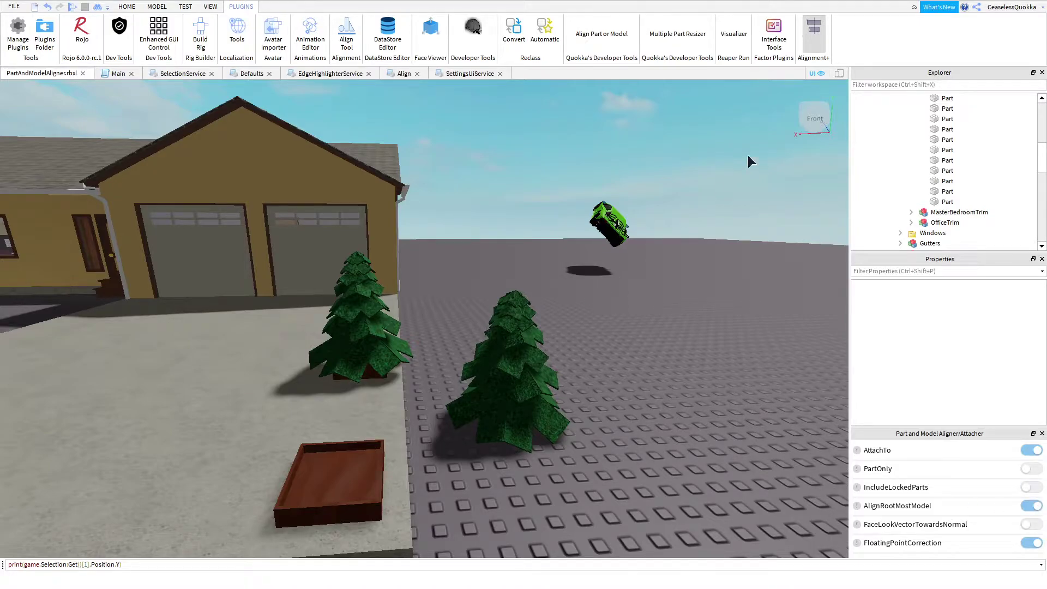
# Select a leaf part of the right-hand pine tree and examine how the Pine Tree models are nested inside the house
pyautogui.click(522, 358)
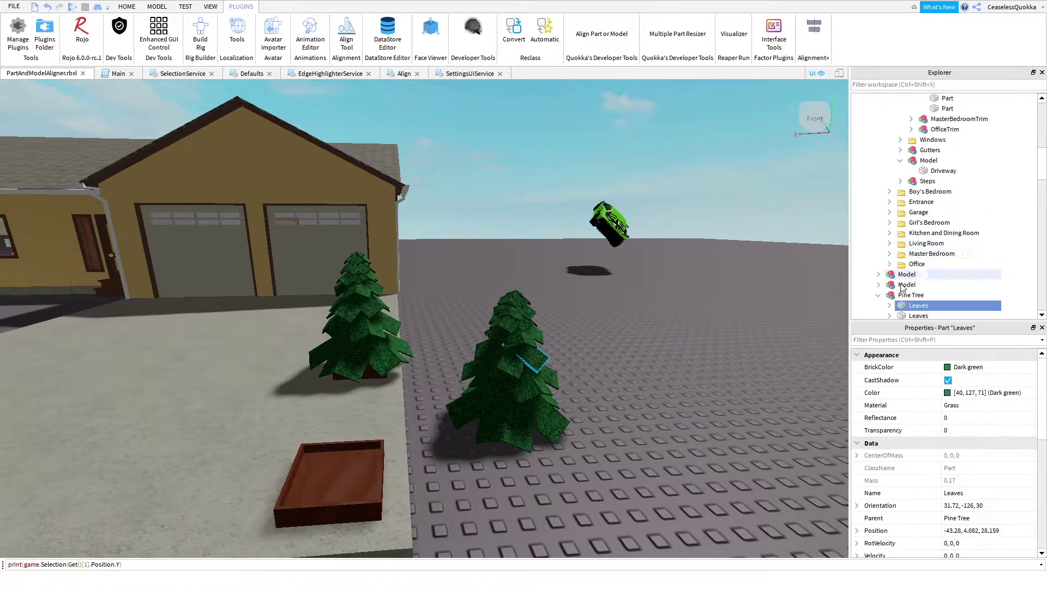
pyautogui.click(878, 295)
pyautogui.click(682, 363)
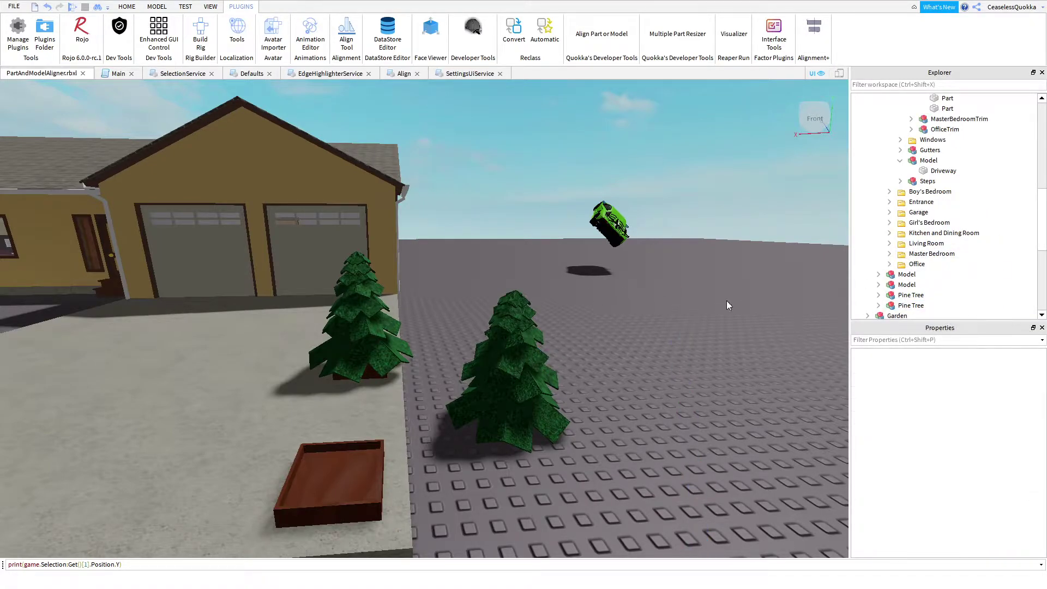
pyautogui.click(878, 295)
pyautogui.scroll(-2, 884, 272)
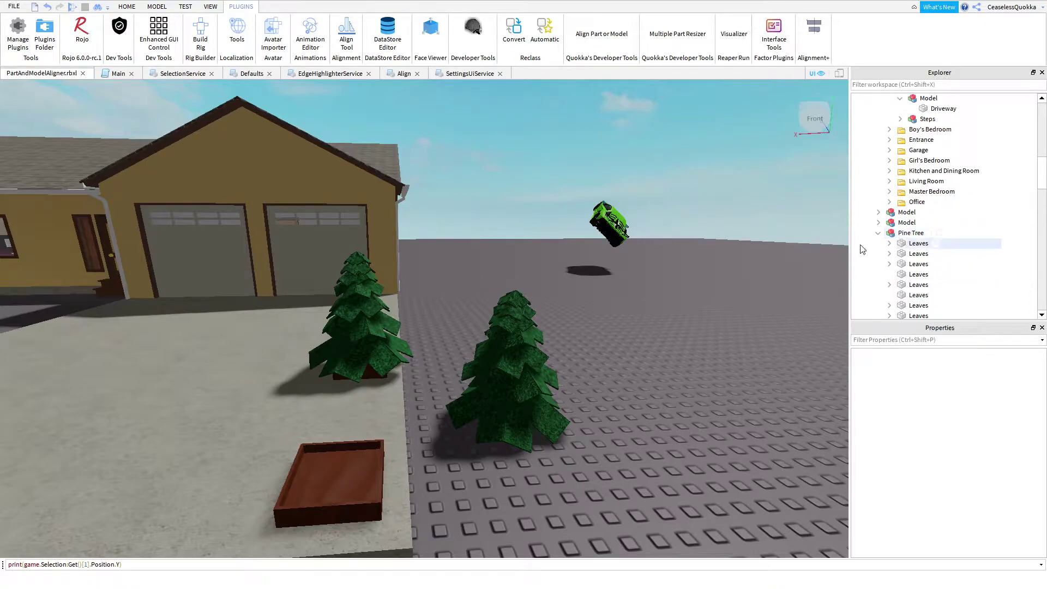
pyautogui.click(878, 233)
# Turn off AlignRootMostModel, attach the loose pine tree to the empty planter on the driveway corner, and turn off the aligner
pyautogui.click(817, 58)
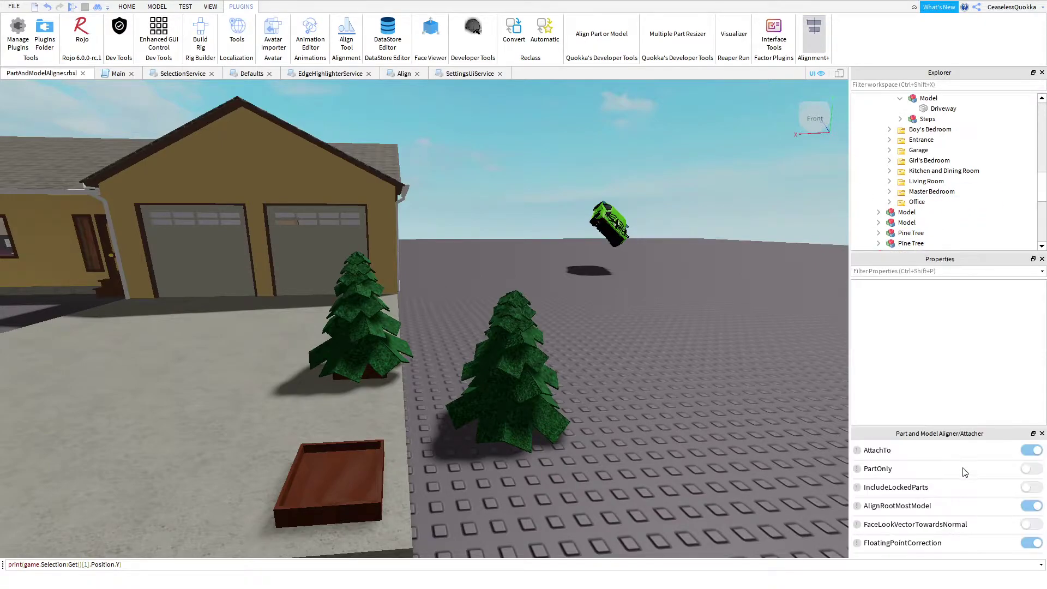
pyautogui.click(1030, 507)
pyautogui.press('w')
pyautogui.moveTo(725, 454); pyautogui.dragTo(726, 454, button='right')
pyautogui.press('w')
pyautogui.press('s')
pyautogui.moveTo(573, 329); pyautogui.dragTo(573, 328, button='right')
pyautogui.press('w')
pyautogui.click(558, 315)
pyautogui.moveTo(630, 273); pyautogui.dragTo(630, 273, button='right')
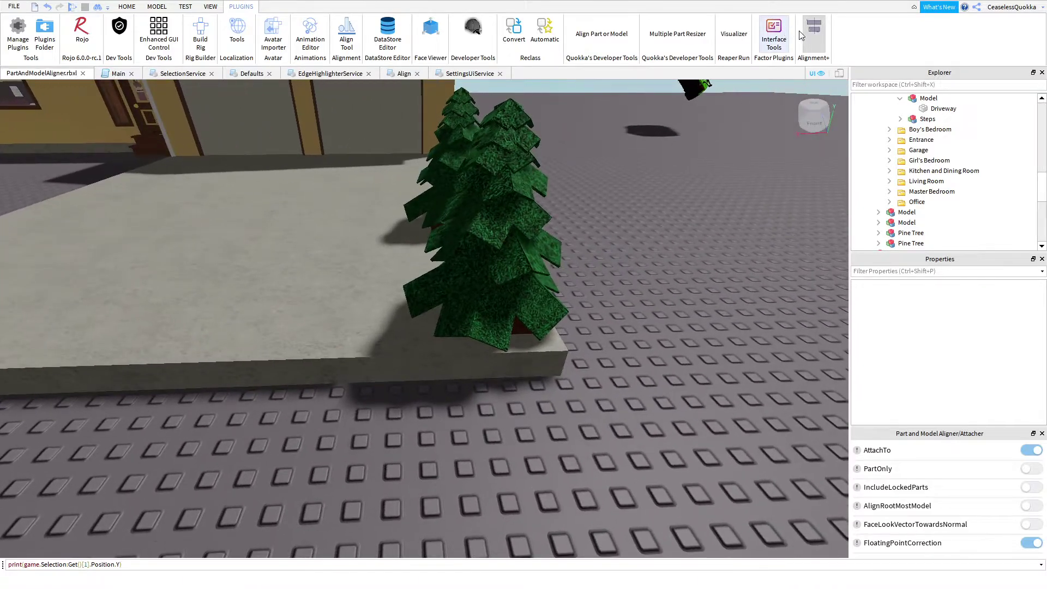
pyautogui.click(812, 35)
# Reactivate the aligner at the fenced garden with AttachTo turned off and AlignRootMostModel turned on
pyautogui.moveTo(582, 332); pyautogui.dragTo(581, 332, button='right')
pyautogui.press('s')
pyautogui.moveTo(372, 318); pyautogui.dragTo(391, 342, button='right')
pyautogui.press('w')
pyautogui.press('s')
pyautogui.press('w')
pyautogui.press('w')
pyautogui.moveTo(514, 382); pyautogui.dragTo(516, 382, button='right')
pyautogui.press('s')
pyautogui.press('s')
pyautogui.press('w')
pyautogui.moveTo(431, 298); pyautogui.dragTo(431, 298, button='right')
pyautogui.moveTo(481, 272); pyautogui.dragTo(431, 266, button='right')
pyautogui.press('s')
pyautogui.press('w')
pyautogui.click(814, 34)
pyautogui.moveTo(709, 157); pyautogui.dragTo(654, 175, button='right')
pyautogui.press('w')
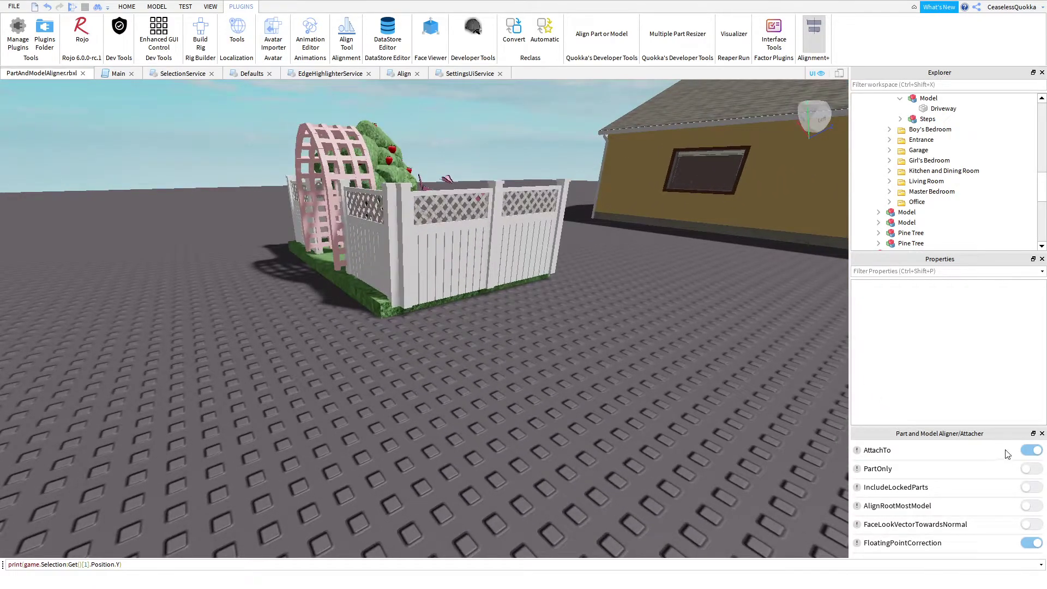
pyautogui.click(1033, 451)
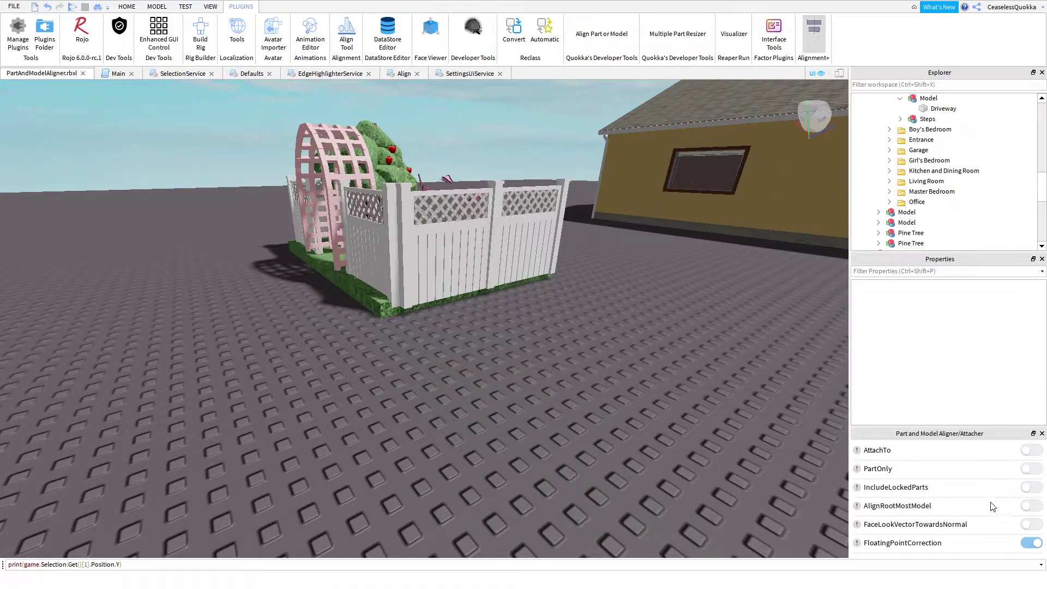
pyautogui.click(1031, 506)
# Align the side face of the garden's grass base with the driveway's outer side face
pyautogui.moveTo(796, 459); pyautogui.dragTo(387, 331, button='right')
pyautogui.press('w')
pyautogui.press('w')
pyautogui.press('e')
pyautogui.click(450, 361)
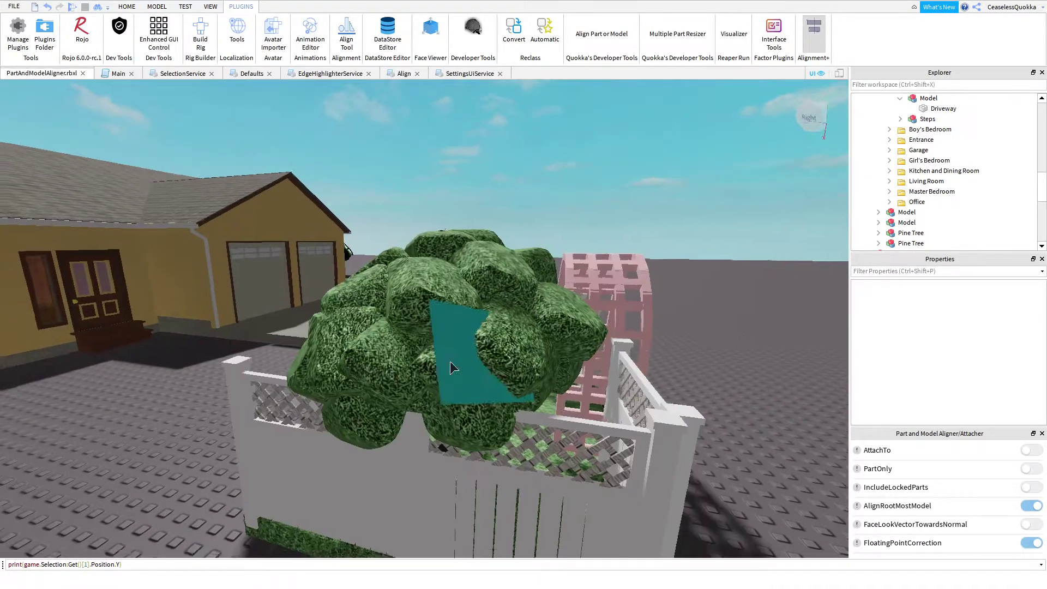
pyautogui.moveTo(450, 361); pyautogui.dragTo(429, 375, button='right')
pyautogui.press('d')
pyautogui.press('w')
pyautogui.scroll(-5, 436, 338)
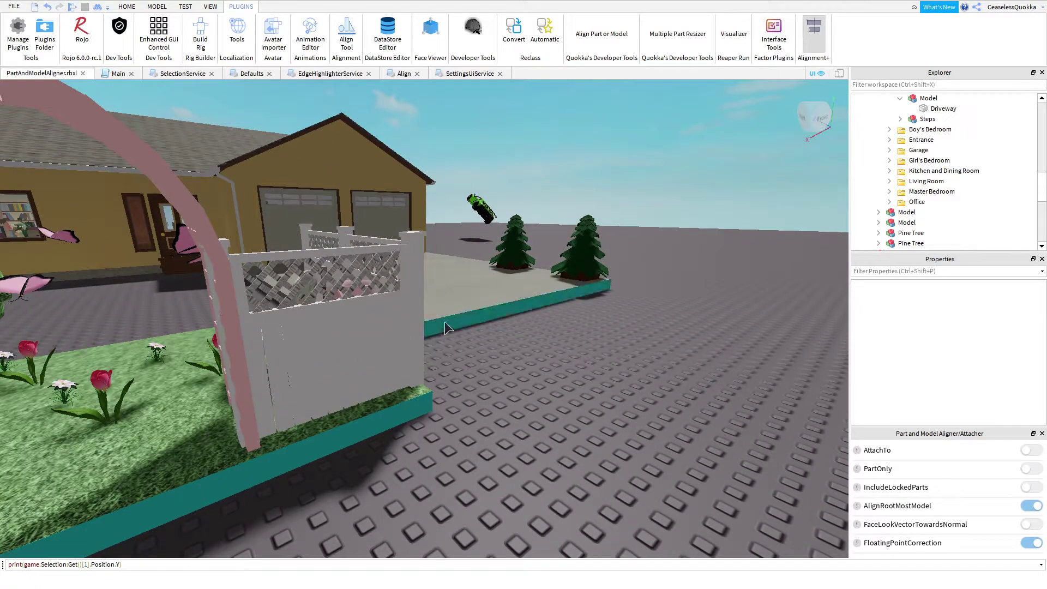
pyautogui.moveTo(444, 321); pyautogui.dragTo(434, 328, button='right')
pyautogui.scroll(10, 434, 328)
pyautogui.scroll(-5, 435, 328)
pyautogui.scroll(10, 434, 327)
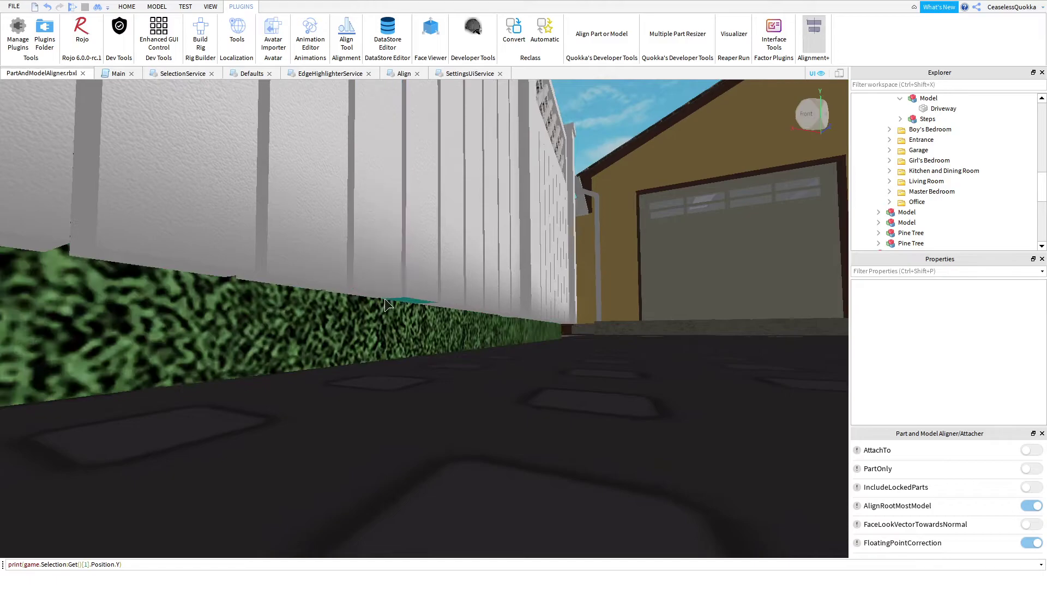
pyautogui.moveTo(381, 298); pyautogui.dragTo(484, 324, button='right')
pyautogui.press('s')
pyautogui.press('s')
pyautogui.press('w')
pyautogui.press('s')
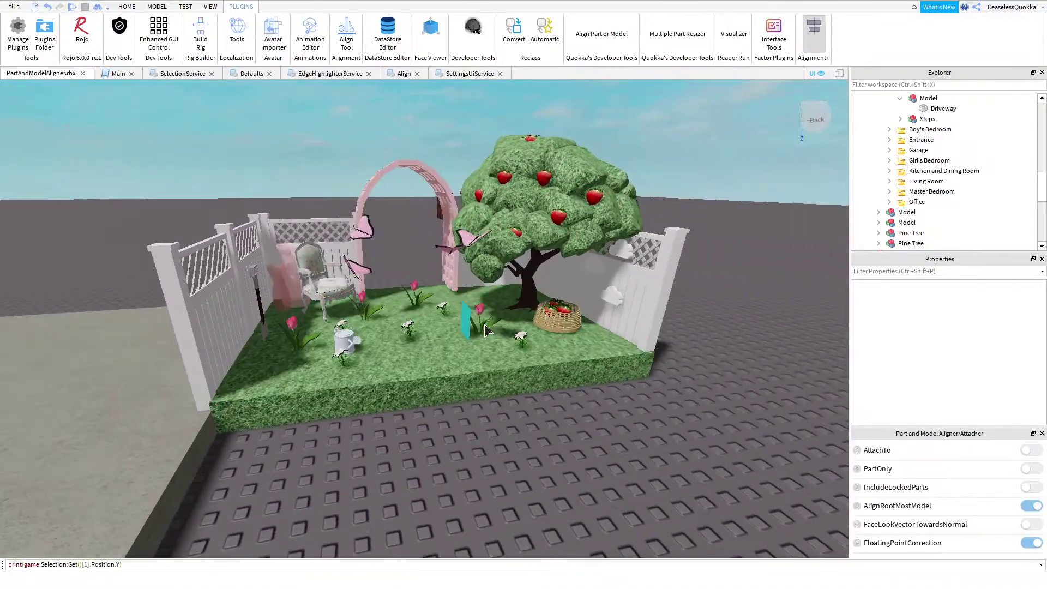
pyautogui.press('a')
pyautogui.moveTo(500, 365); pyautogui.dragTo(516, 373, button='right')
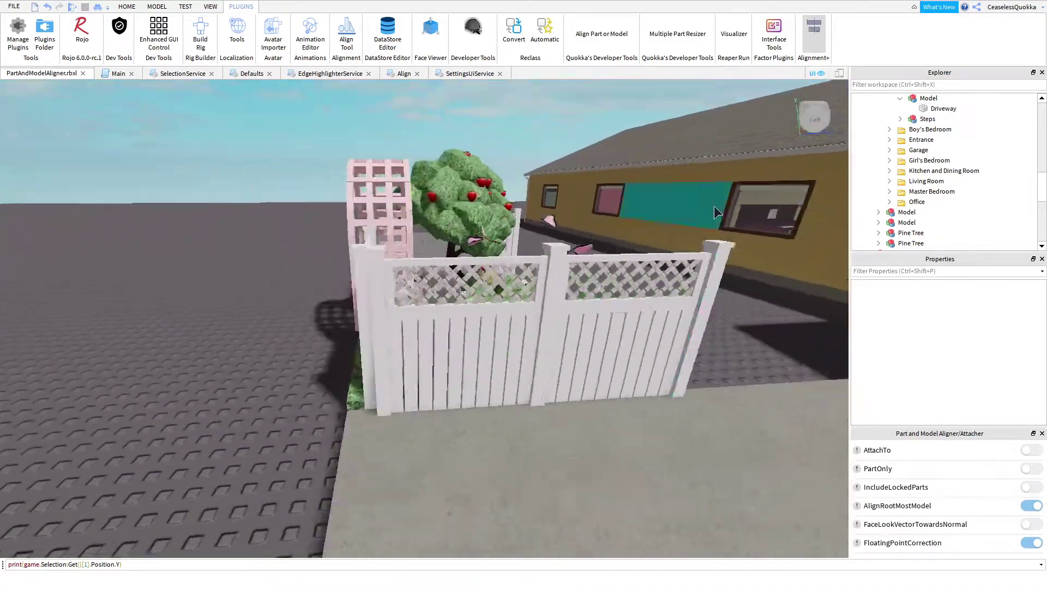
# Turn off the aligner, rotate the whole Garden model a quarter turn, and deselect it
pyautogui.click(820, 33)
pyautogui.click(573, 335)
pyautogui.hotkey('ctrl', 'r')
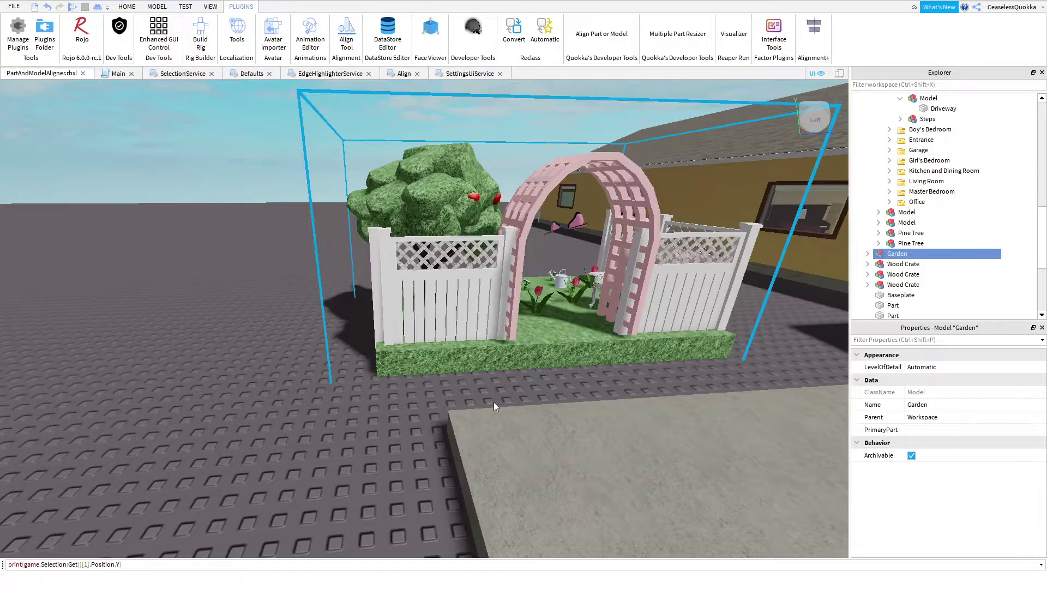
pyautogui.click(502, 376)
# Realign the rotated garden with the driveway's edges so their sides are flush, and turn off the aligner
pyautogui.click(814, 34)
pyautogui.click(561, 348)
pyautogui.moveTo(561, 347); pyautogui.dragTo(607, 358, button='right')
pyautogui.press('a')
pyautogui.press('a')
pyautogui.click(627, 346)
pyautogui.press('d')
pyautogui.click(412, 328)
pyautogui.click(520, 375)
pyautogui.moveTo(431, 407); pyautogui.dragTo(430, 407, button='right')
pyautogui.press('d')
pyautogui.click(483, 380)
pyautogui.click(582, 392)
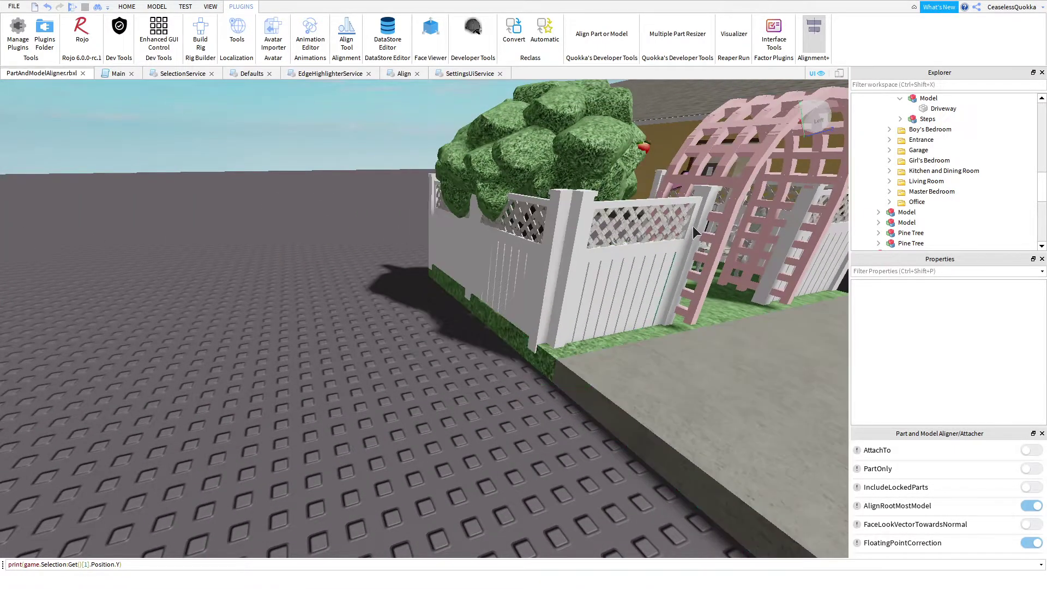
pyautogui.click(816, 45)
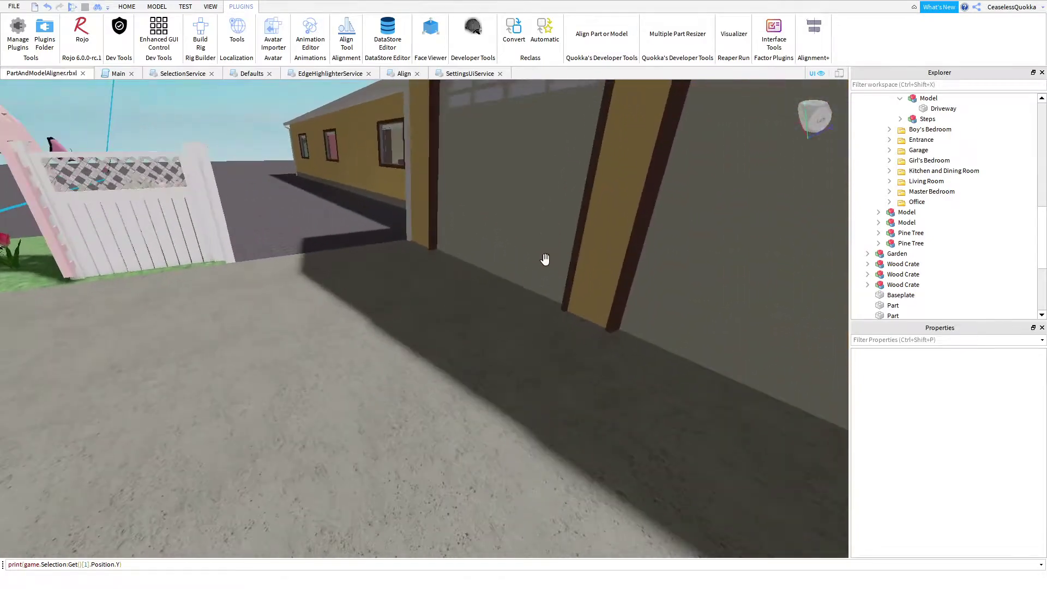
# Examine the tilted green car model floating above the baseplate beside the house from several sides
pyautogui.press('w')
pyautogui.moveTo(546, 260); pyautogui.dragTo(544, 284, button='right')
pyautogui.press('w')
pyautogui.scroll(3, 546, 260)
pyautogui.scroll(-5, 546, 260)
pyautogui.click(542, 279)
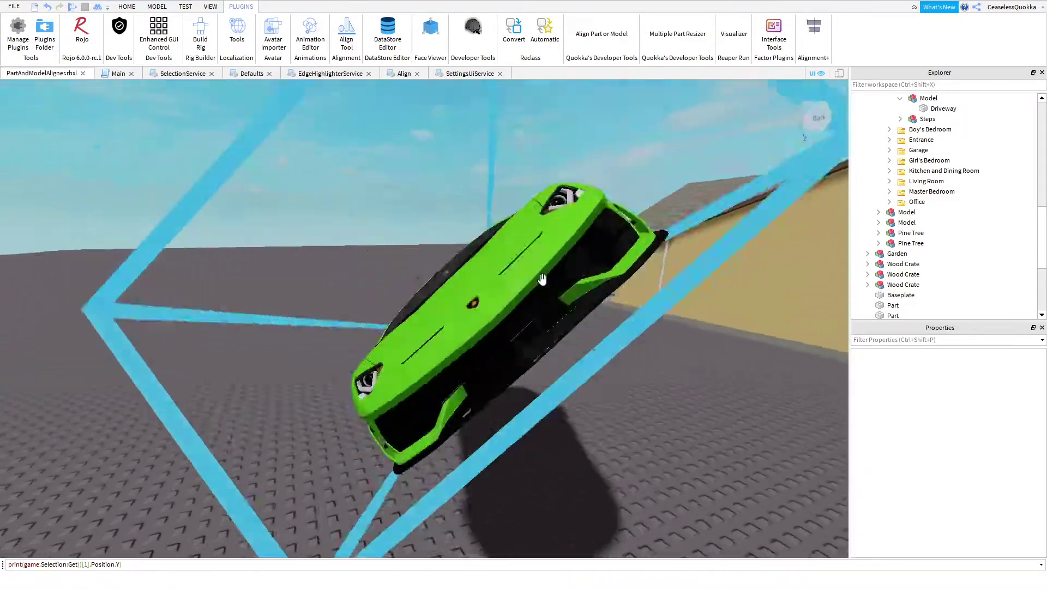
pyautogui.moveTo(540, 278); pyautogui.dragTo(552, 326, button='right')
pyautogui.moveTo(552, 326); pyautogui.dragTo(492, 352, button='middle')
pyautogui.moveTo(493, 351); pyautogui.dragTo(492, 352, button='right')
pyautogui.press('d')
pyautogui.moveTo(704, 257); pyautogui.dragTo(463, 355)
pyautogui.moveTo(463, 355); pyautogui.dragTo(463, 354, button='right')
pyautogui.moveTo(463, 355); pyautogui.dragTo(462, 354)
pyautogui.moveTo(463, 354); pyautogui.dragTo(462, 354, button='right')
pyautogui.moveTo(463, 355); pyautogui.dragTo(452, 224)
pyautogui.moveTo(451, 224); pyautogui.dragTo(648, 221, button='right')
pyautogui.press('w')
pyautogui.scroll(-5, 443, 243)
pyautogui.press('w')
pyautogui.press('s')
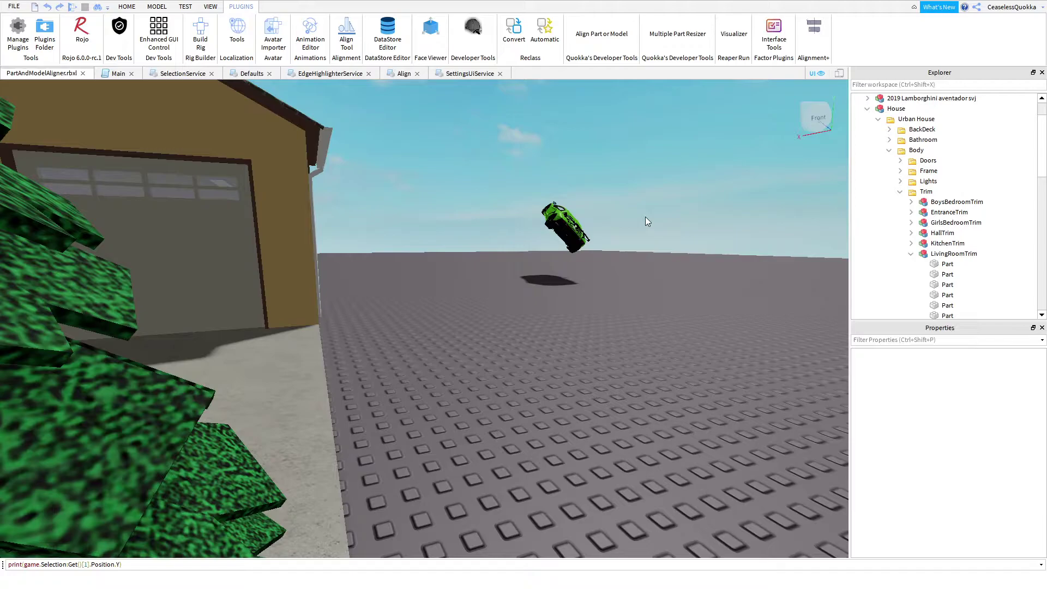
pyautogui.scroll(3, 646, 217)
# Reactivate the aligner for the car and enable AttachTo and FaceLookVectorTowardsNormal
pyautogui.click(813, 30)
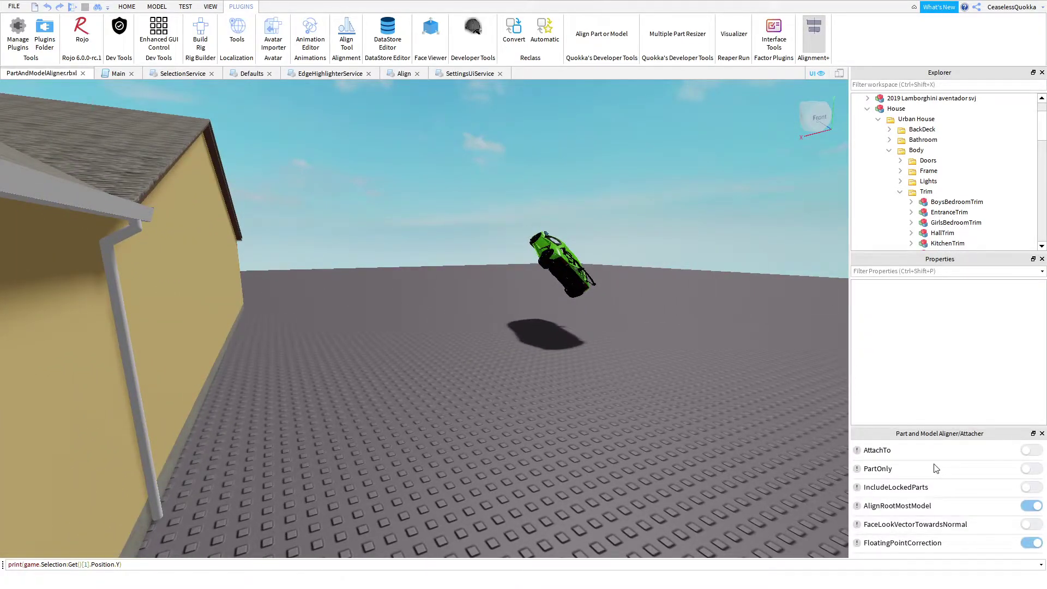
pyautogui.moveTo(815, 434); pyautogui.dragTo(654, 422, button='right')
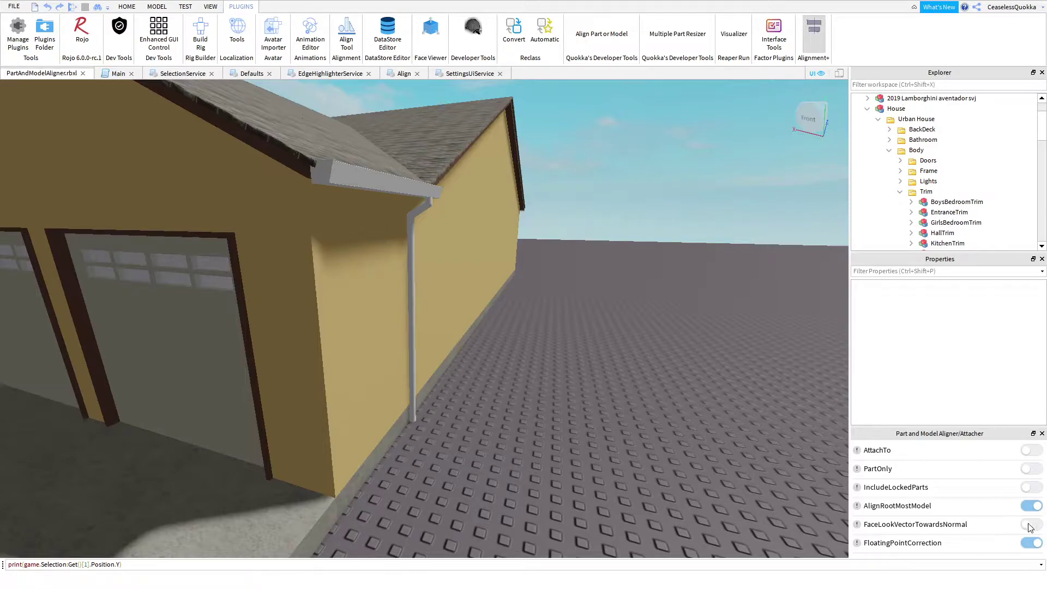
pyautogui.press('d')
pyautogui.moveTo(669, 419); pyautogui.dragTo(691, 426, button='right')
pyautogui.press('d')
pyautogui.press('w')
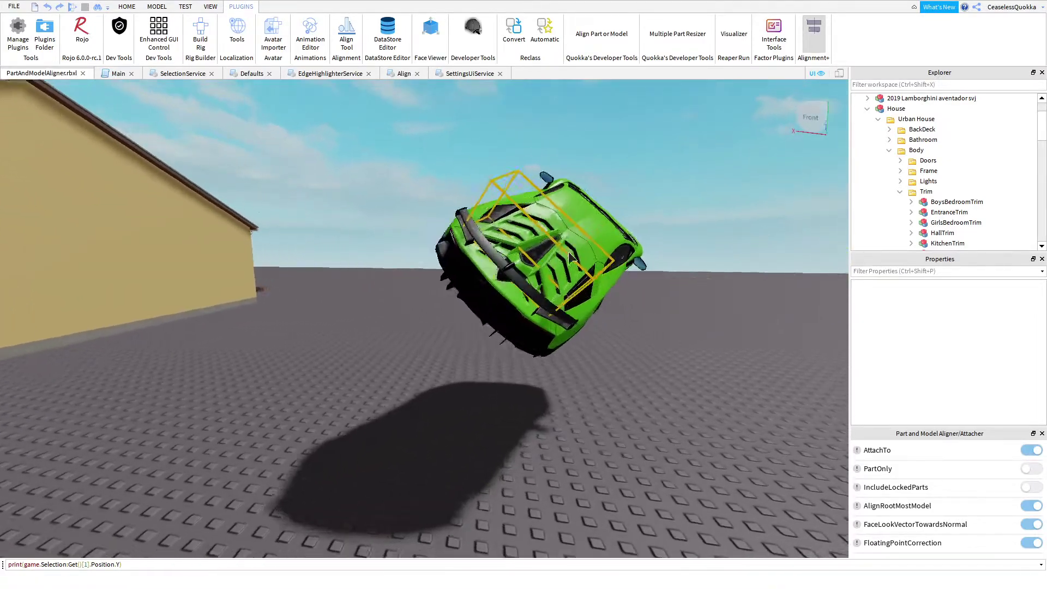
# Select the green Paint mesh part on the car's front with the aligner turned off
pyautogui.moveTo(601, 259); pyautogui.dragTo(601, 260, button='right')
pyautogui.press('s')
pyautogui.press('d')
pyautogui.press('s')
pyautogui.press('d')
pyautogui.moveTo(419, 342); pyautogui.dragTo(452, 342, button='right')
pyautogui.press('w')
pyautogui.press('d')
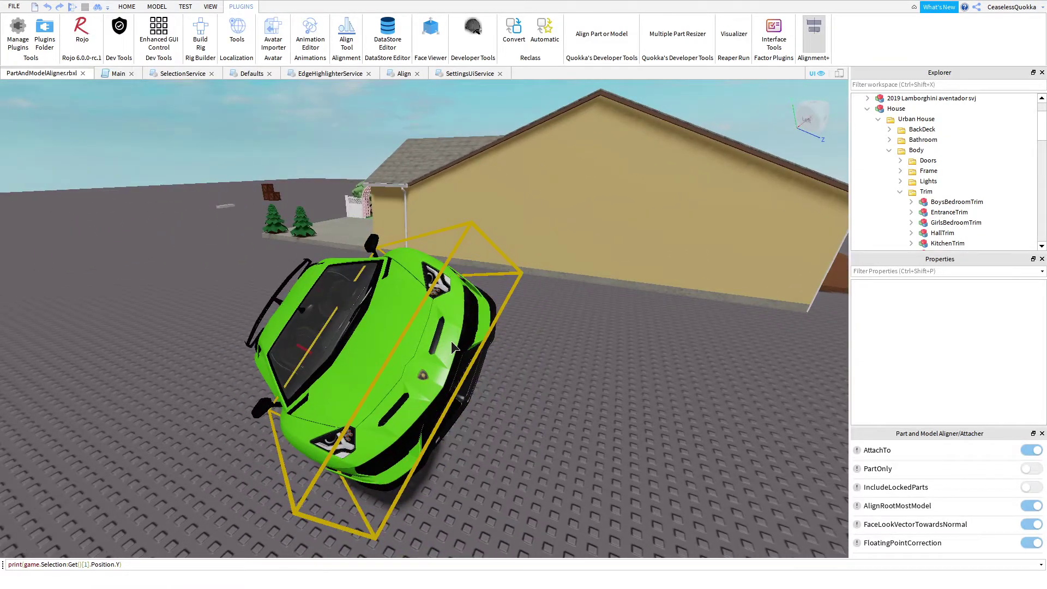
pyautogui.click(457, 304)
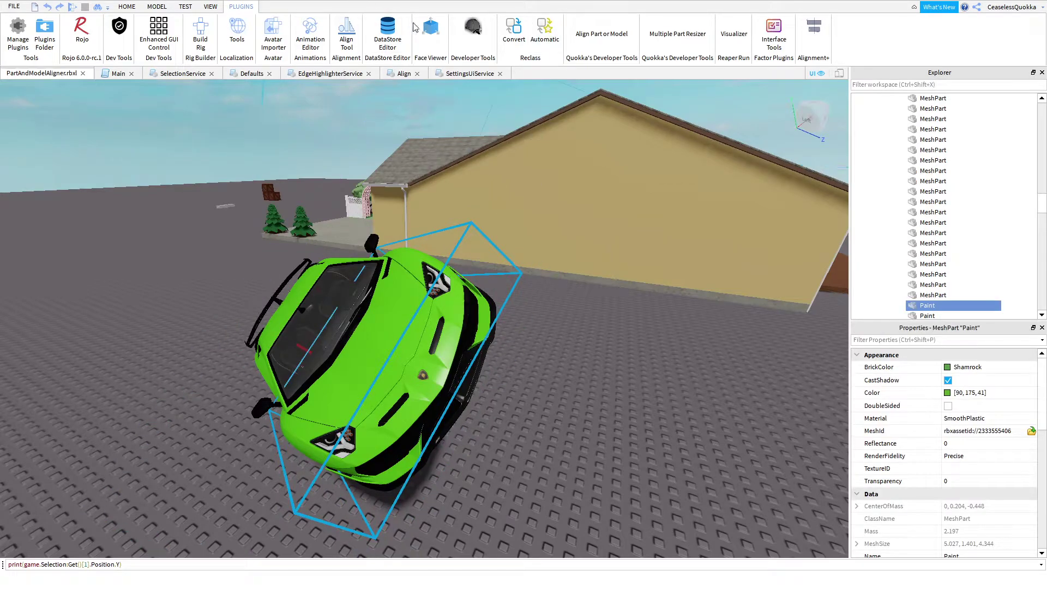
# Show the Paint mesh's orientation arrows with Face Viewer and examine which way each face of the car points
pyautogui.press('a')
pyautogui.moveTo(477, 290); pyautogui.dragTo(538, 294, button='right')
pyautogui.press('w')
pyautogui.press('f')
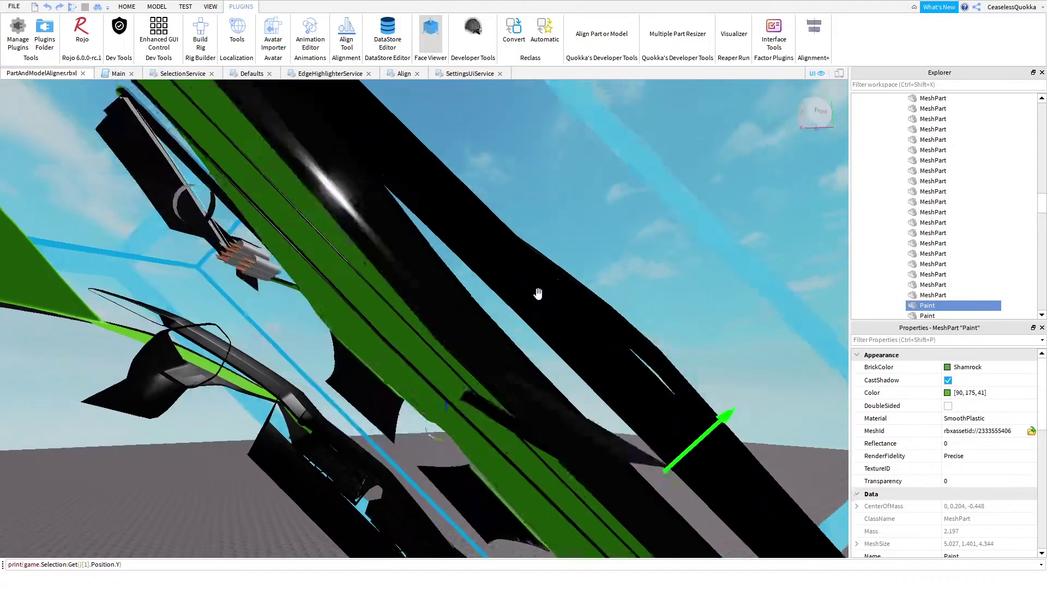
pyautogui.scroll(2, 540, 294)
pyautogui.moveTo(541, 295); pyautogui.dragTo(627, 245, button='right')
pyautogui.press('s')
pyautogui.press('w')
pyautogui.press('s')
pyautogui.press('w')
pyautogui.press('s')
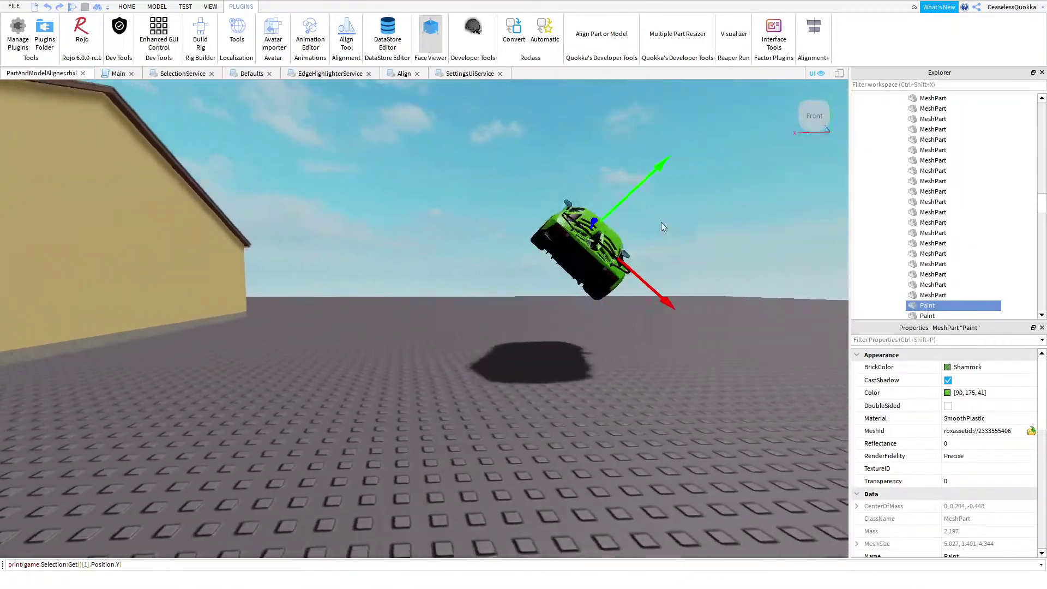
# Clear the Face Viewer arrows and the mesh selection, and reactivate the aligner in front of the car
pyautogui.click(818, 49)
pyautogui.press('w')
pyautogui.moveTo(662, 171); pyautogui.dragTo(721, 130, button='right')
pyautogui.click(820, 36)
pyautogui.click(813, 37)
pyautogui.press('w')
pyautogui.click(811, 41)
pyautogui.click(781, 97)
pyautogui.click(813, 37)
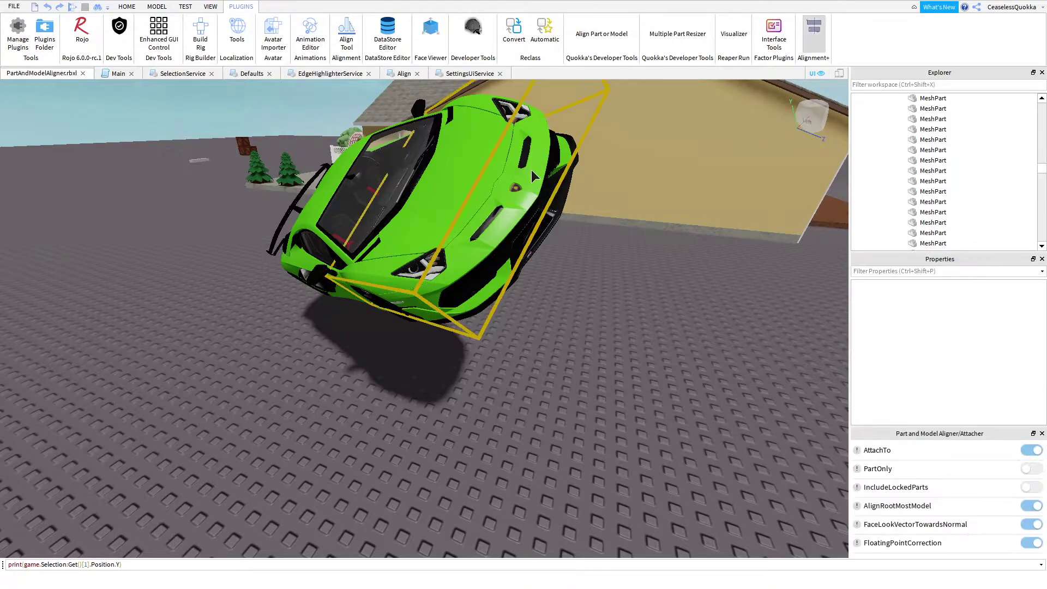
# Attach the front of the car to the garage door nearest the house's entrance
pyautogui.press('w')
pyautogui.moveTo(535, 169); pyautogui.dragTo(535, 167, button='right')
pyautogui.press('w')
pyautogui.press('s')
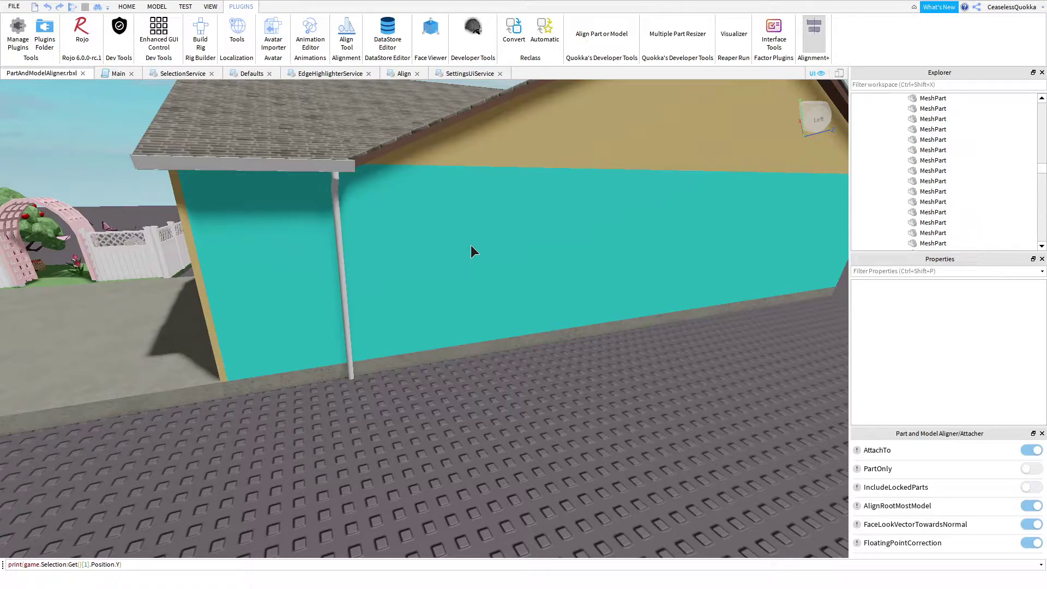
pyautogui.press('a')
pyautogui.moveTo(459, 245); pyautogui.dragTo(470, 261, button='right')
pyautogui.press('d')
pyautogui.press('a')
pyautogui.press('w')
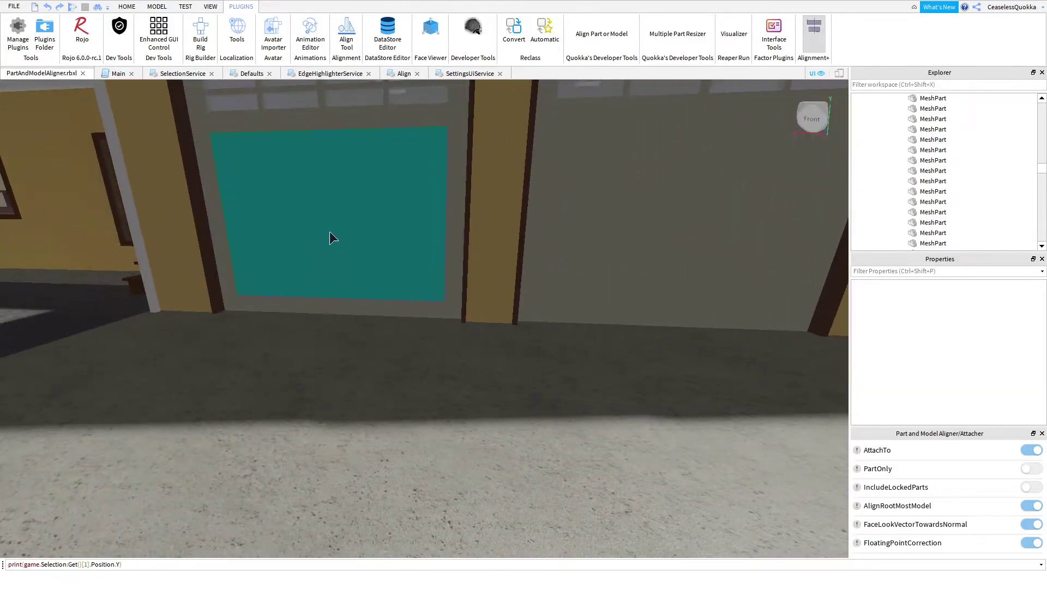
pyautogui.click(351, 227)
pyautogui.press('s')
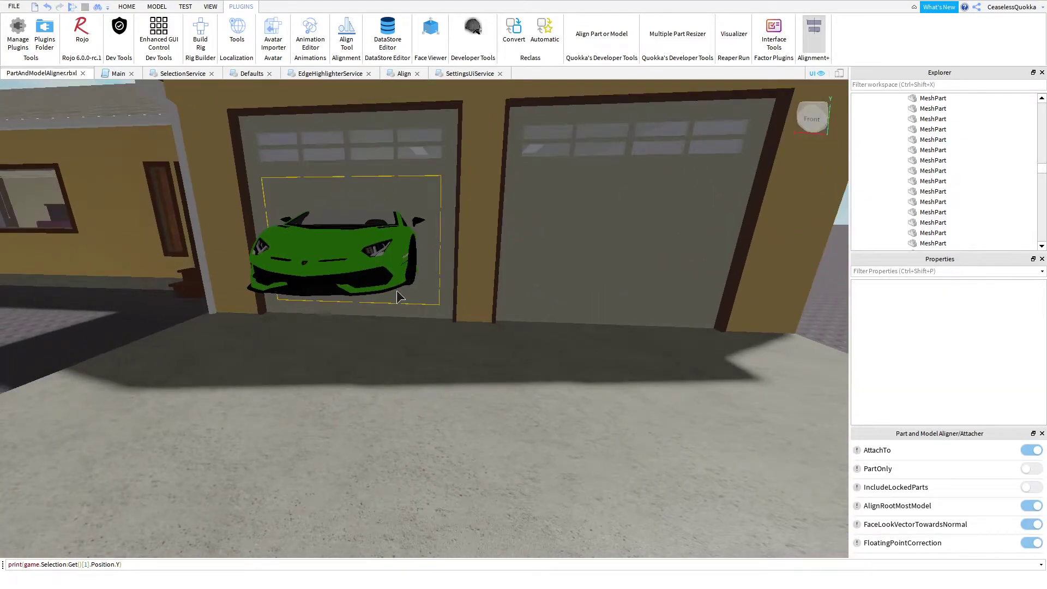
# Examine from the side, front and below how the attached car sits against the garage door and above the driveway
pyautogui.press('a')
pyautogui.press('w')
pyautogui.press('a')
pyautogui.moveTo(454, 220); pyautogui.dragTo(396, 210, button='right')
pyautogui.press('a')
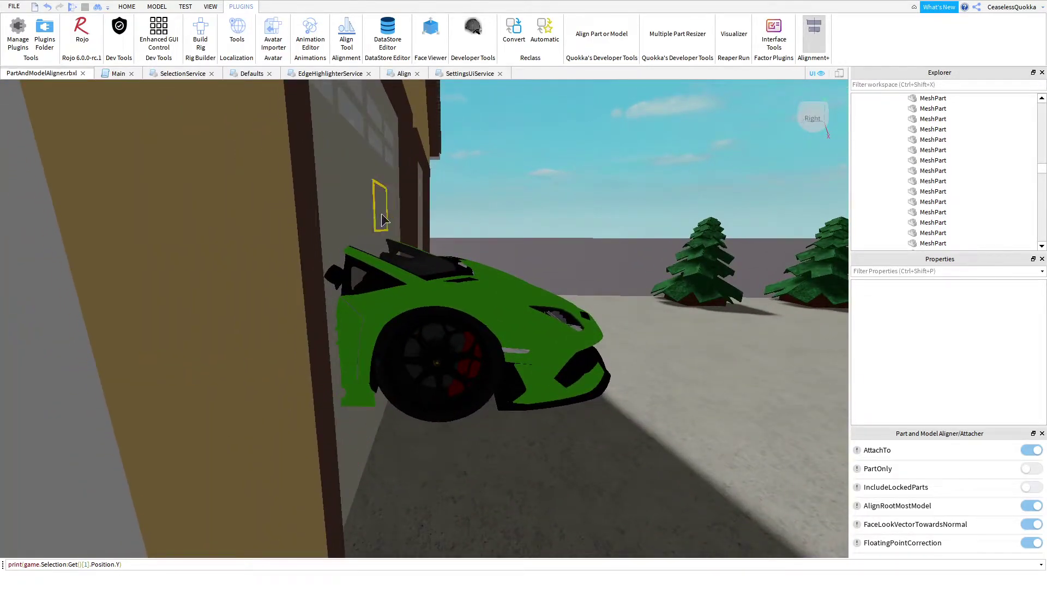
pyautogui.press('a')
pyautogui.moveTo(578, 337); pyautogui.dragTo(578, 337, button='right')
pyautogui.press('w')
pyautogui.moveTo(650, 257); pyautogui.dragTo(621, 273, button='right')
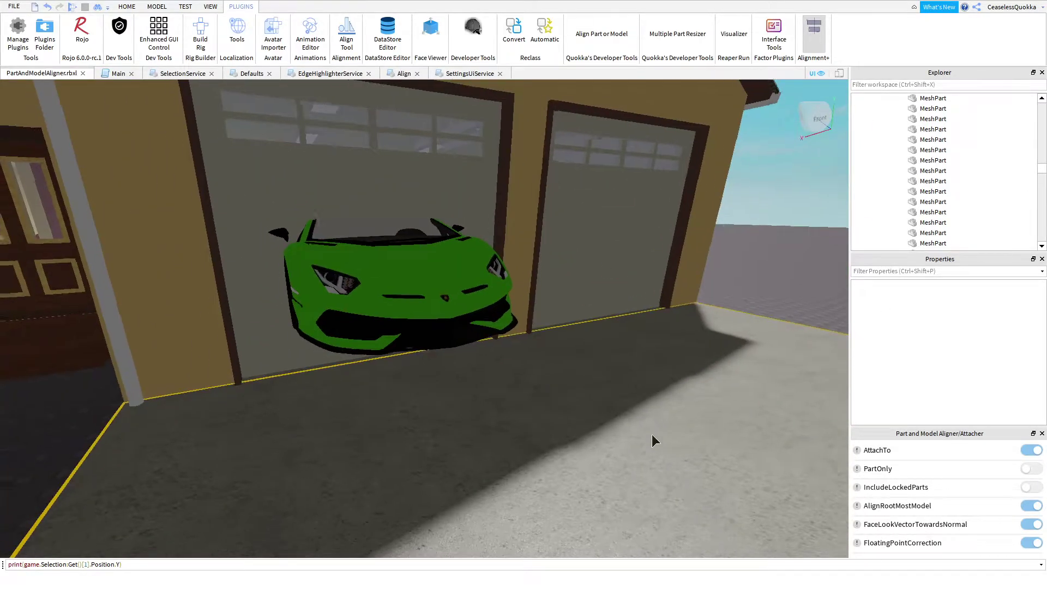
pyautogui.press('q')
pyautogui.moveTo(652, 438); pyautogui.dragTo(653, 438, button='right')
pyautogui.press('a')
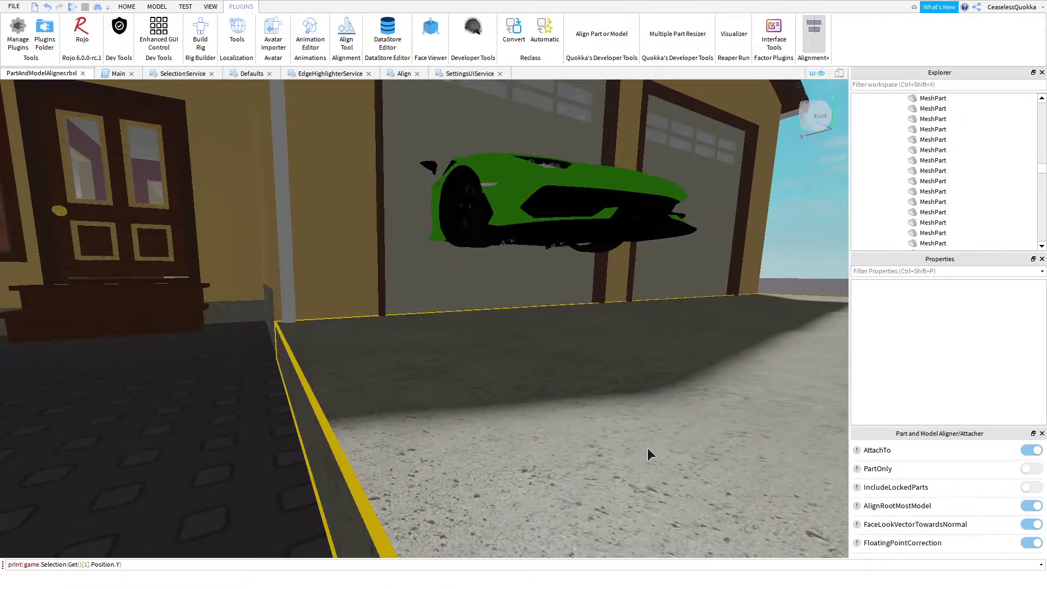
# Disable AttachTo and FaceLookVectorTowardsNormal, and align the car's underside with the driveway's top surface
pyautogui.click(1034, 454)
pyautogui.moveTo(670, 447); pyautogui.dragTo(669, 447, button='right')
pyautogui.press('w')
pyautogui.moveTo(568, 315); pyautogui.dragTo(566, 324, button='right')
pyautogui.press('e')
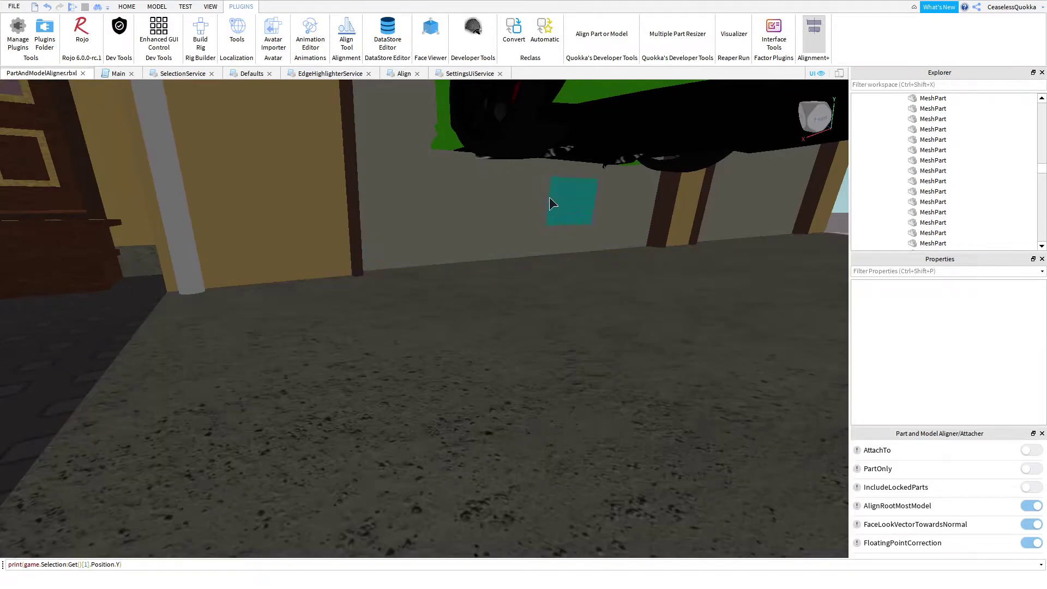
pyautogui.moveTo(549, 197); pyautogui.dragTo(521, 177, button='right')
pyautogui.press('d')
pyautogui.press('a')
pyautogui.moveTo(551, 344); pyautogui.dragTo(551, 343, button='right')
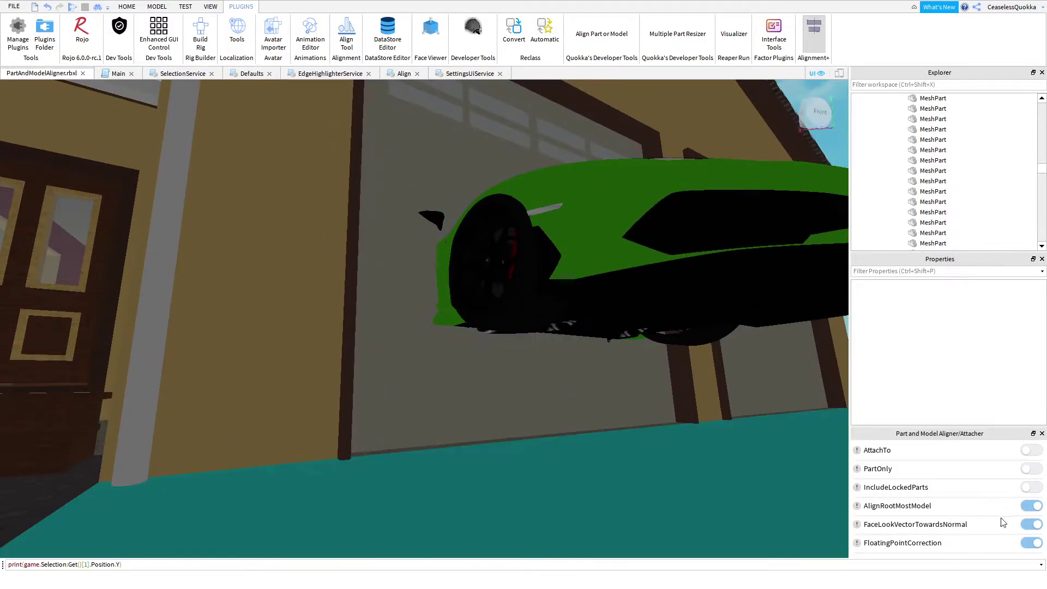
pyautogui.click(1031, 525)
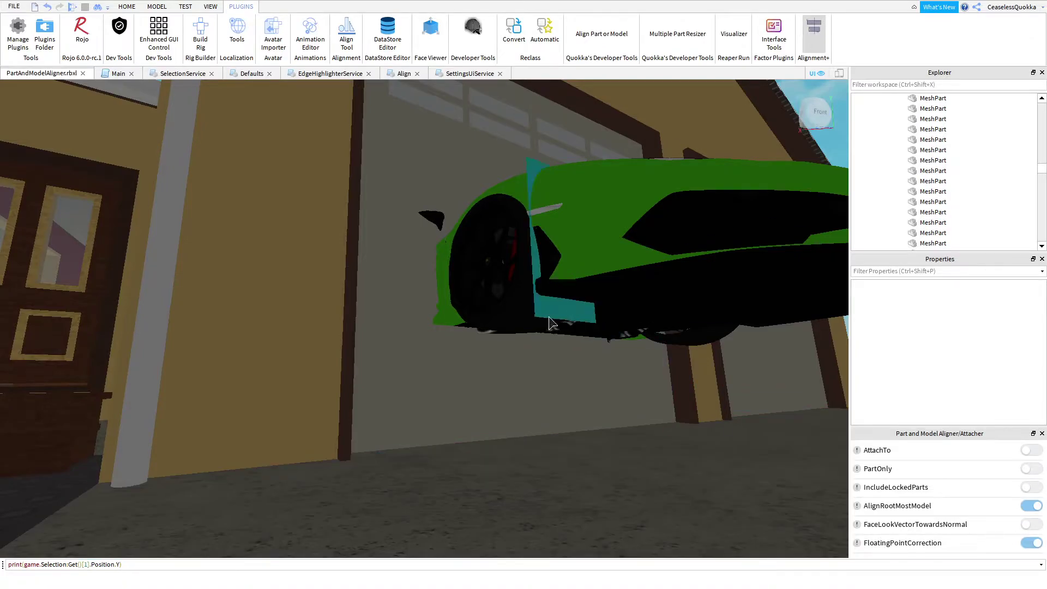
pyautogui.click(543, 476)
pyautogui.moveTo(546, 477); pyautogui.dragTo(547, 476, button='right')
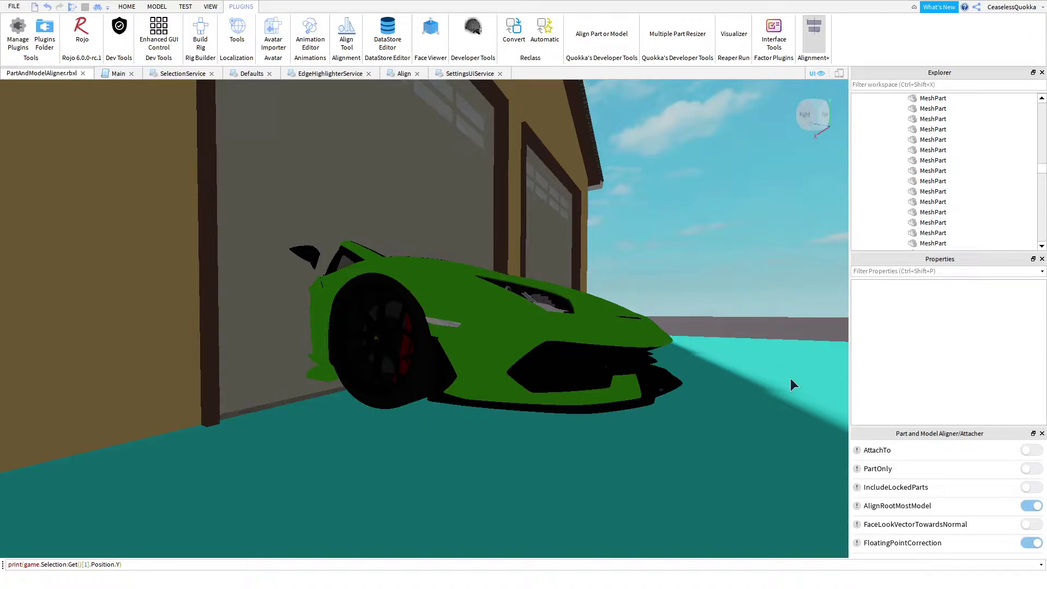
# Align the car's front with the garage door so that the car sits inside the garage
pyautogui.moveTo(676, 307); pyautogui.dragTo(677, 307, button='right')
pyautogui.press('d')
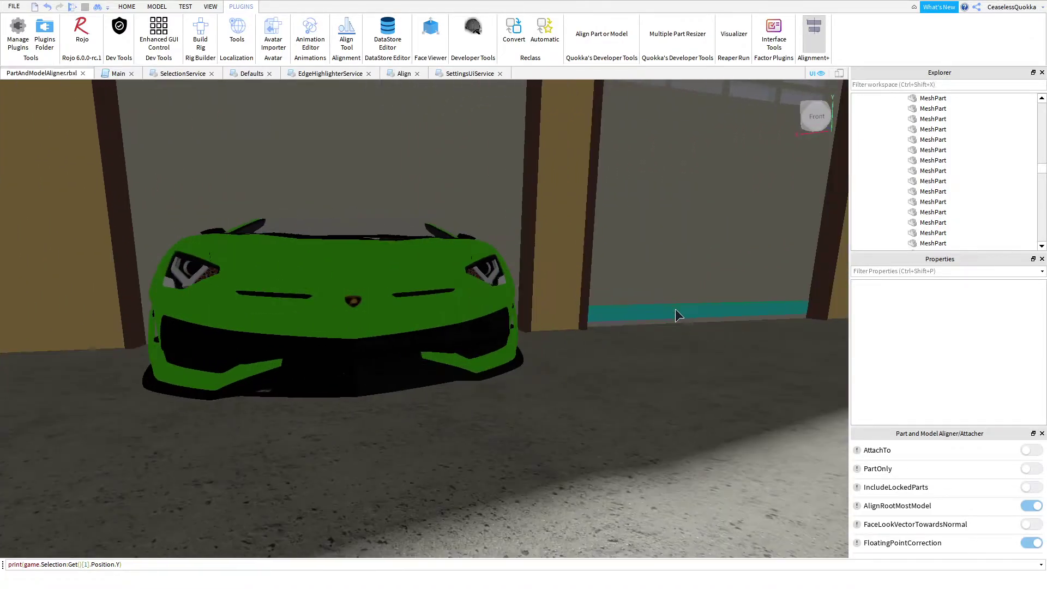
pyautogui.press('a')
pyautogui.moveTo(414, 359); pyautogui.dragTo(416, 344, button='right')
pyautogui.scroll(-5, 416, 344)
pyautogui.hotkey('ctrl', 'z')
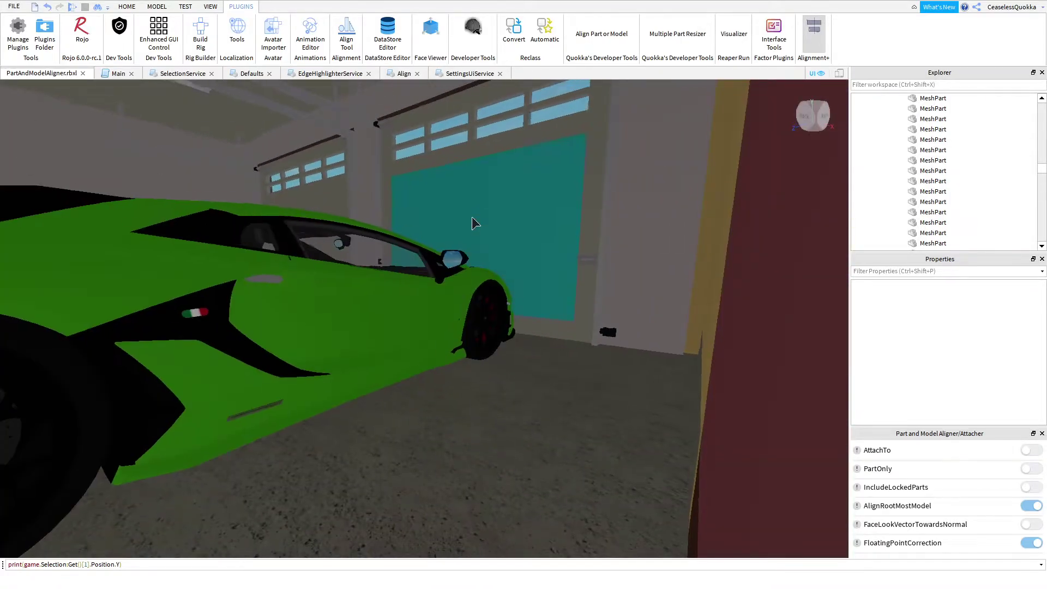
# Turn off the aligner and select the whole 2019 Lamborghini aventador svj model inside the garage
pyautogui.moveTo(471, 217); pyautogui.dragTo(480, 208, button='right')
pyautogui.scroll(3, 480, 208)
pyautogui.click(822, 42)
pyautogui.press('d')
pyautogui.moveTo(643, 249); pyautogui.dragTo(638, 251, button='right')
pyautogui.click(552, 299)
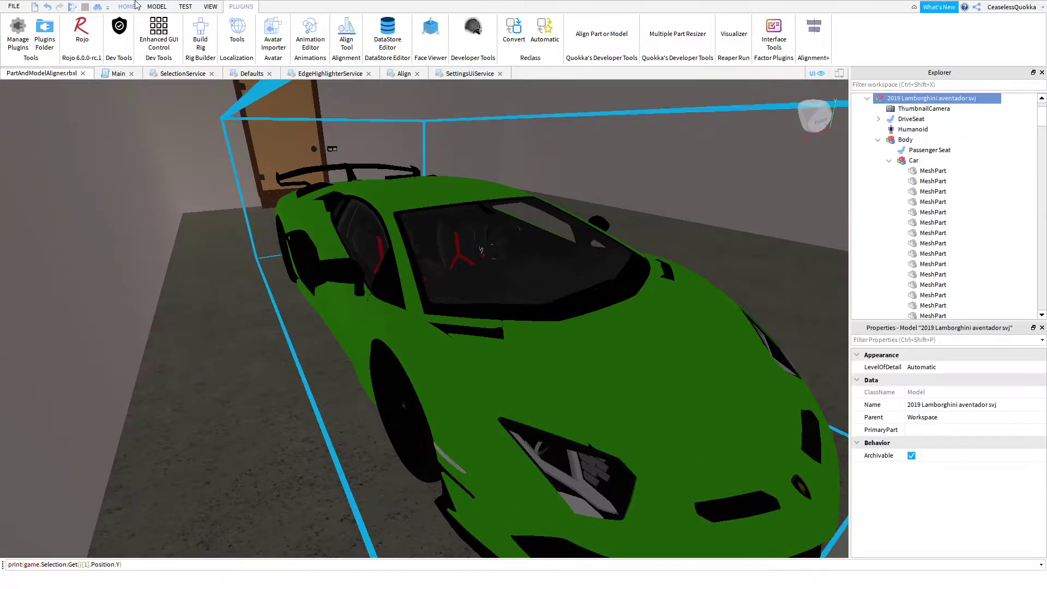
# Reposition the car model within the garage using the Move tool, and clear the selection
pyautogui.click(128, 7)
pyautogui.click(110, 39)
pyautogui.moveTo(264, 130); pyautogui.dragTo(400, 249, button='right')
pyautogui.click(505, 202)
pyautogui.click(400, 249)
pyautogui.moveTo(541, 203); pyautogui.dragTo(434, 204)
pyautogui.moveTo(345, 203); pyautogui.dragTo(506, 347, button='right')
pyautogui.click(534, 253)
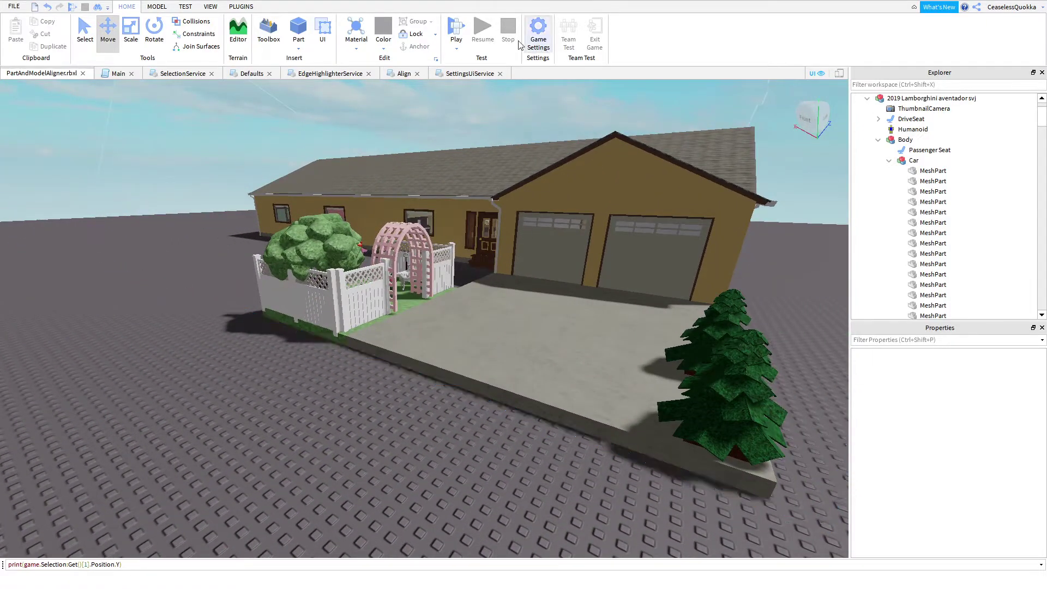
# Reactivate the aligner and examine the corner where the garden's grass base meets the driveway
pyautogui.click(241, 7)
pyautogui.click(814, 33)
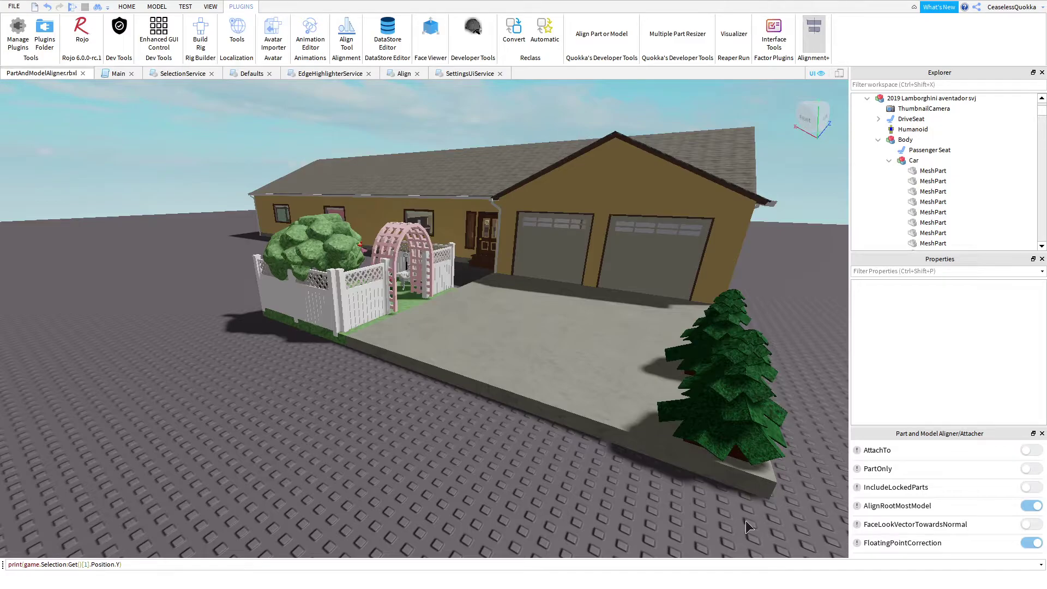
pyautogui.press('w')
pyautogui.moveTo(633, 451); pyautogui.dragTo(469, 399, button='right')
pyautogui.press('w')
pyautogui.moveTo(298, 230); pyautogui.dragTo(286, 251, button='right')
pyautogui.press('s')
pyautogui.press('a')
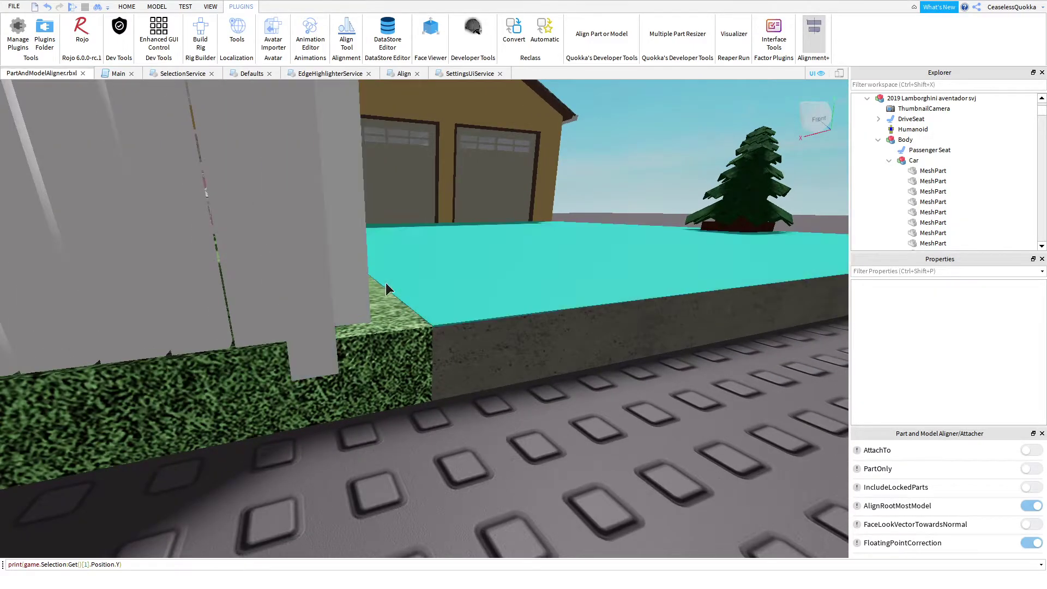
pyautogui.moveTo(519, 276); pyautogui.dragTo(522, 278, button='right')
pyautogui.press('s')
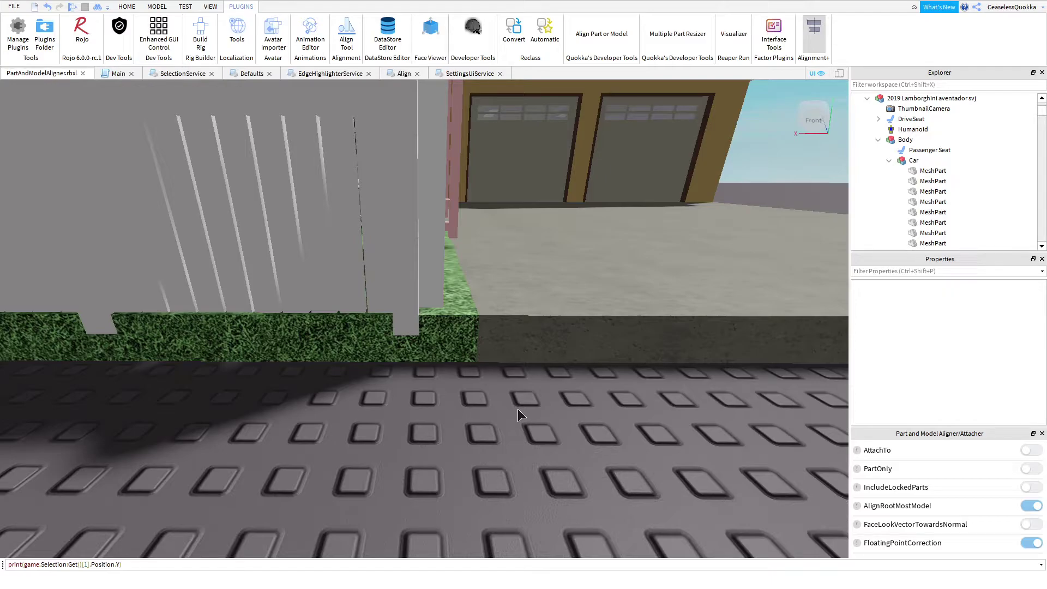
pyautogui.moveTo(518, 409); pyautogui.dragTo(498, 412, button='right')
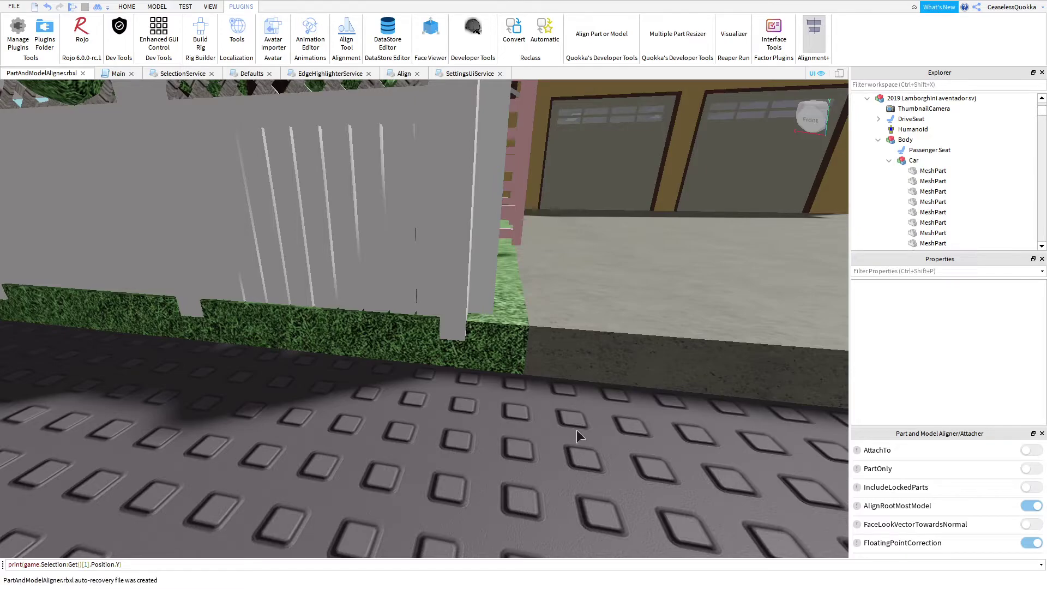
# Inspect up close how flush the grass base's front and top faces are with the concrete driveway
pyautogui.moveTo(578, 430); pyautogui.dragTo(577, 431, button='right')
pyautogui.press('w')
pyautogui.press('w')
pyautogui.press('s')
pyautogui.moveTo(466, 417); pyautogui.dragTo(499, 416, button='right')
pyautogui.press('w')
pyautogui.press('s')
pyautogui.press('w')
pyautogui.press('a')
pyautogui.press('w')
pyautogui.press('s')
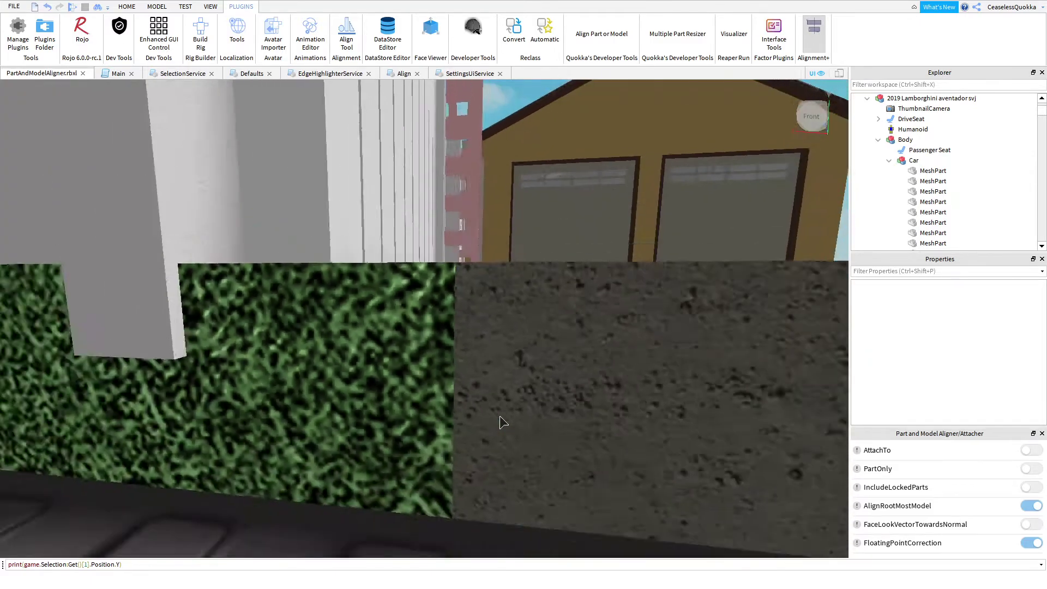
pyautogui.press('w')
pyautogui.moveTo(420, 451); pyautogui.dragTo(420, 464, button='right')
pyautogui.press('w')
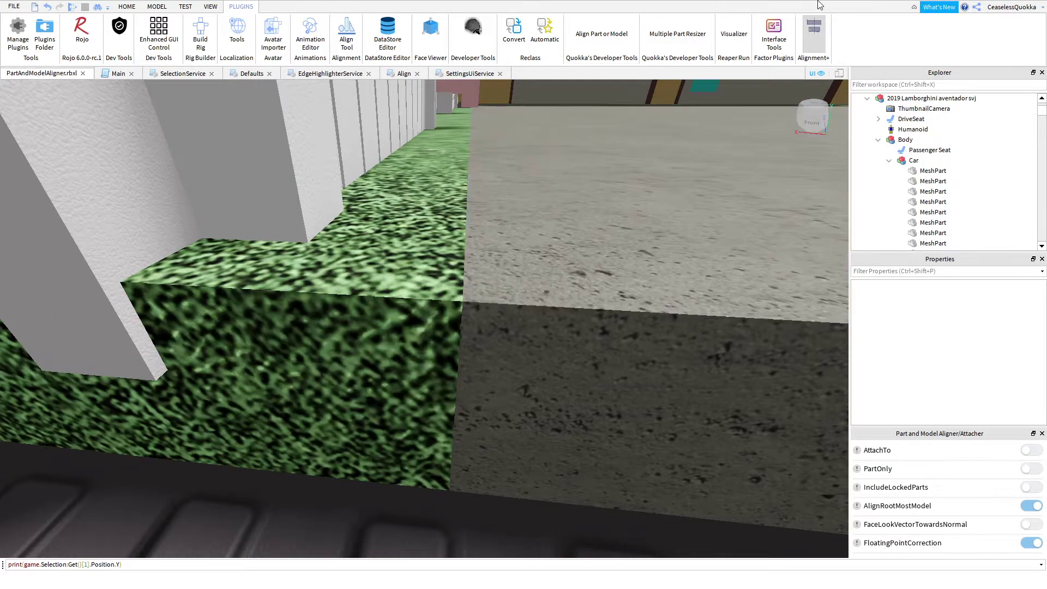
# Turn off the aligner and view the garden beside the driveway from above
pyautogui.click(815, 32)
pyautogui.moveTo(589, 219); pyautogui.dragTo(588, 222, button='right')
pyautogui.press('s')
pyautogui.scroll(-5, 588, 222)
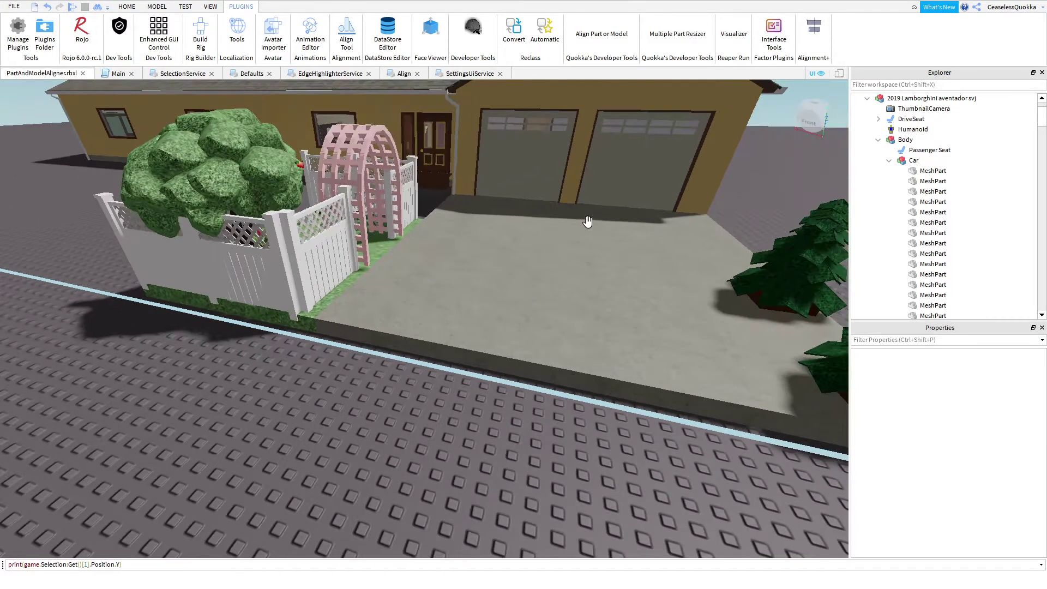
pyautogui.scroll(3, 588, 221)
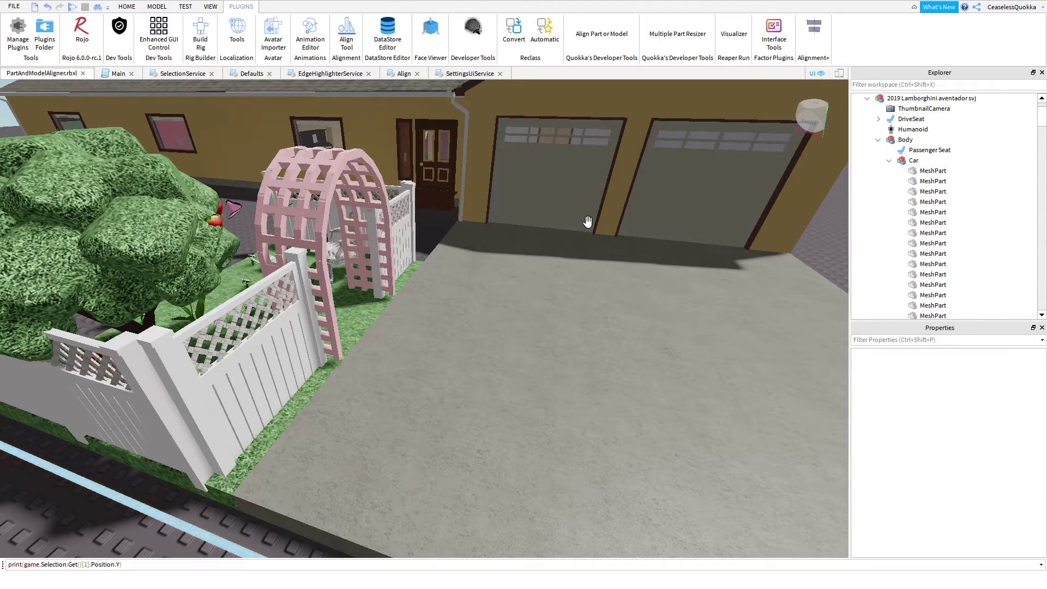
pyautogui.moveTo(588, 222); pyautogui.dragTo(570, 226, button='right')
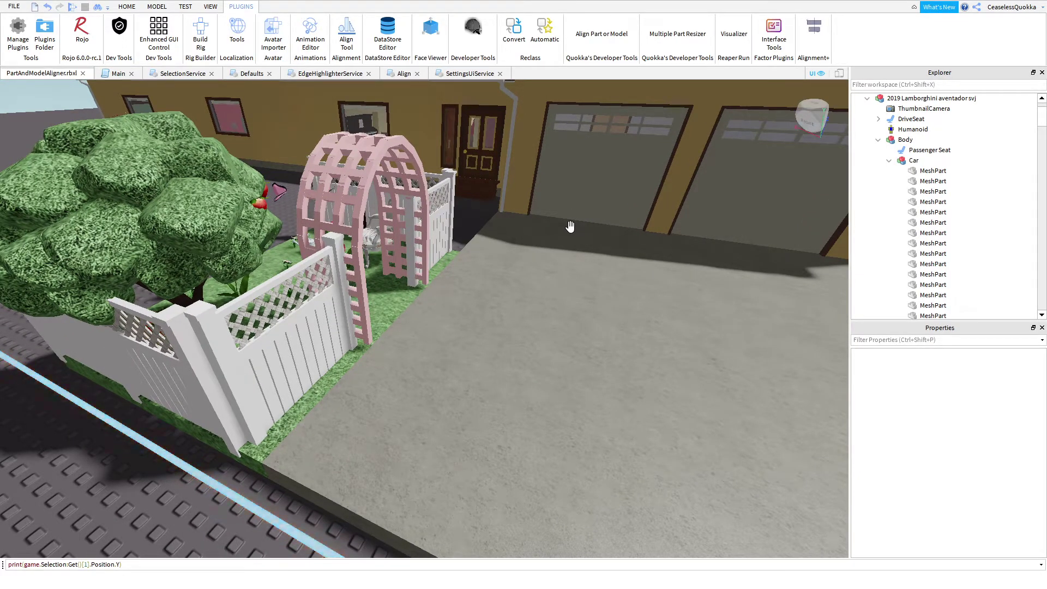
# Recheck the seam between the grass base and driveway, toggling the aligner to review its FloatingPointCorrection option
pyautogui.moveTo(568, 227); pyautogui.dragTo(507, 278, button='right')
pyautogui.press('w')
pyautogui.moveTo(579, 299); pyautogui.dragTo(591, 296, button='right')
pyautogui.click(816, 44)
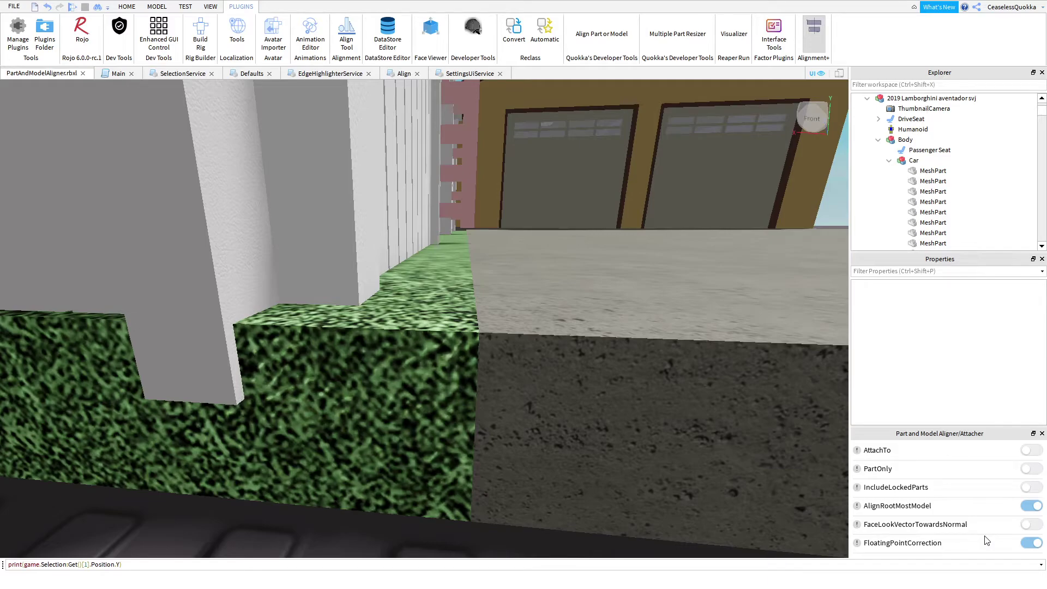
pyautogui.click(813, 46)
pyautogui.scroll(-10, 736, 243)
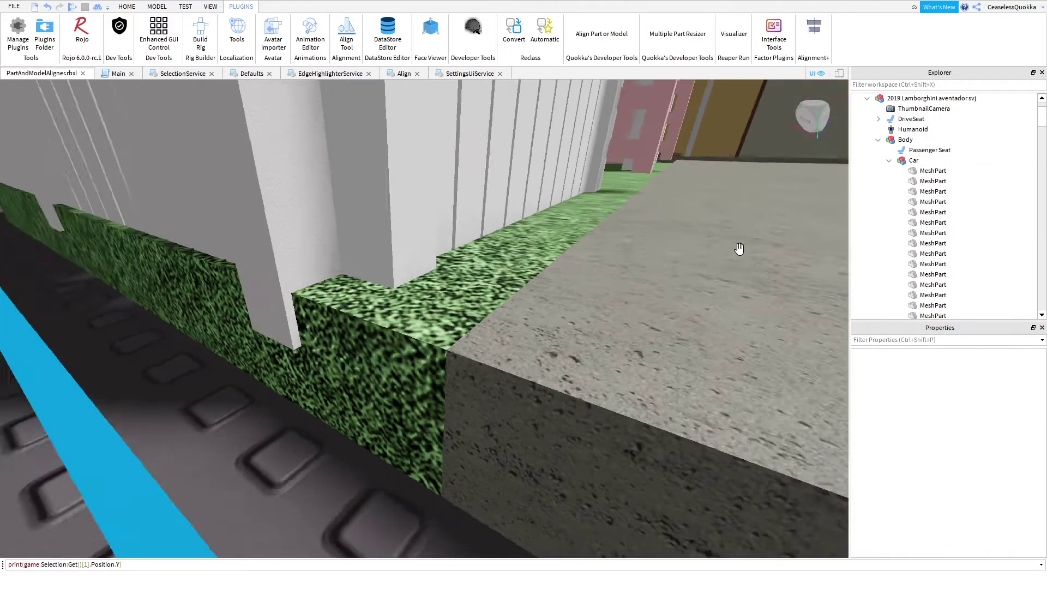
pyautogui.scroll(10, 731, 238)
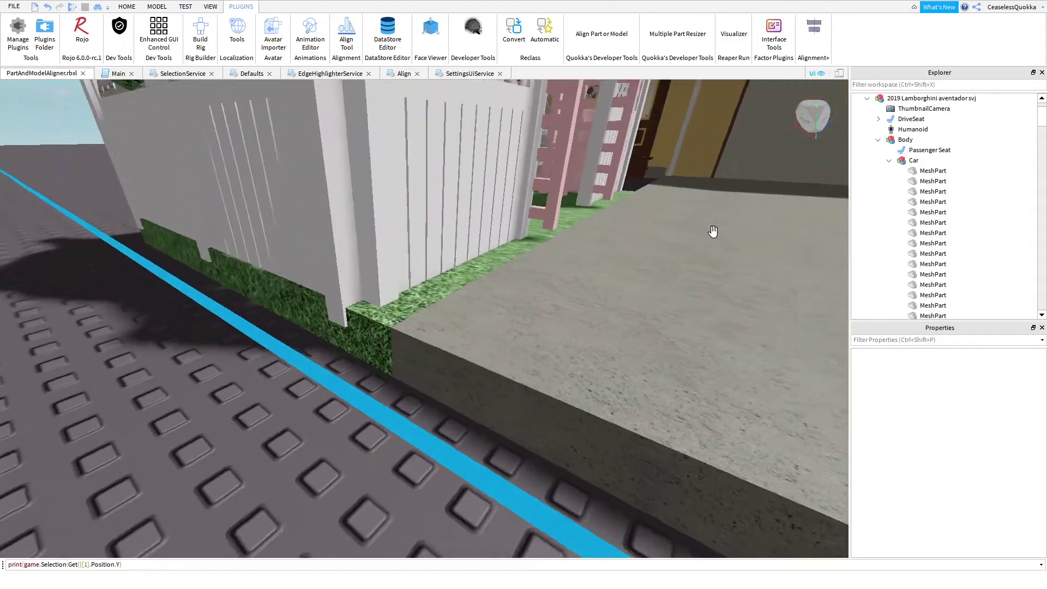
pyautogui.click(814, 34)
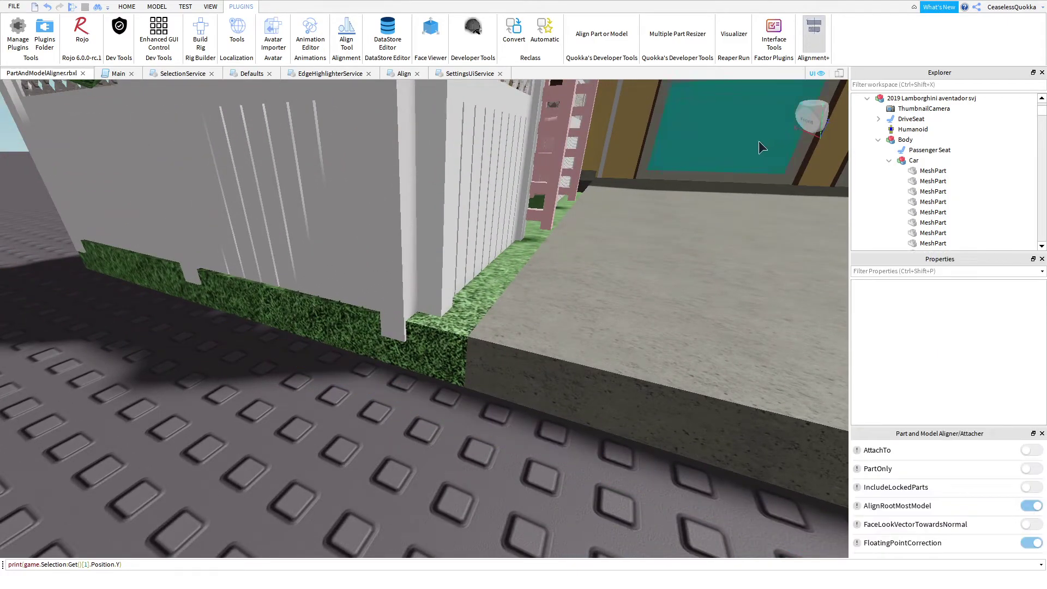
pyautogui.click(814, 34)
# Look over the garden's arch and fence, and view the whole house with its aligned models
pyautogui.scroll(-10, 683, 215)
pyautogui.scroll(5, 694, 206)
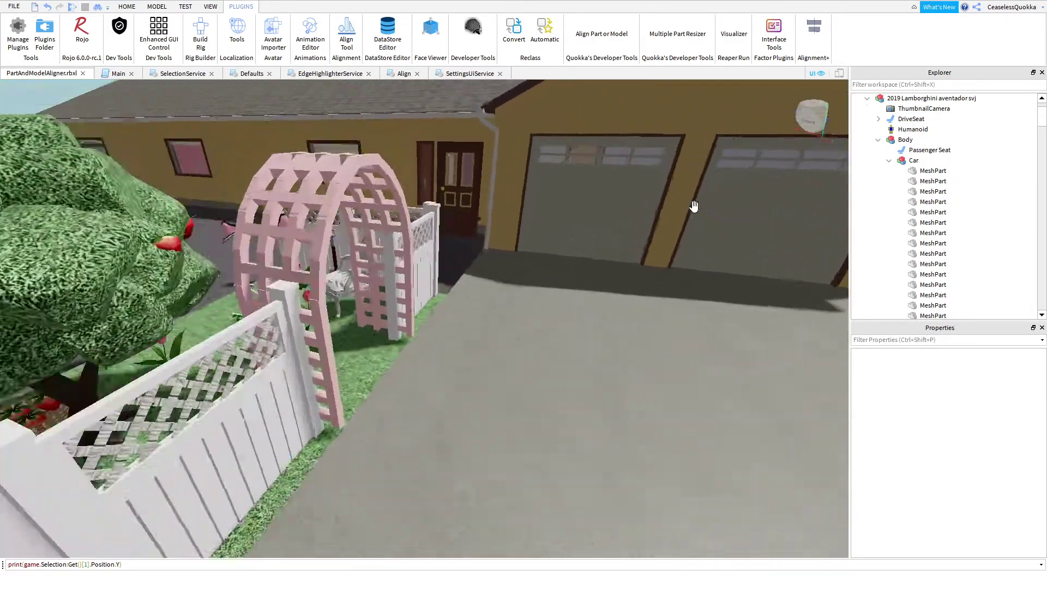
pyautogui.moveTo(694, 206); pyautogui.dragTo(636, 241, button='right')
pyautogui.scroll(-6, 636, 241)
pyautogui.scroll(5, 636, 241)
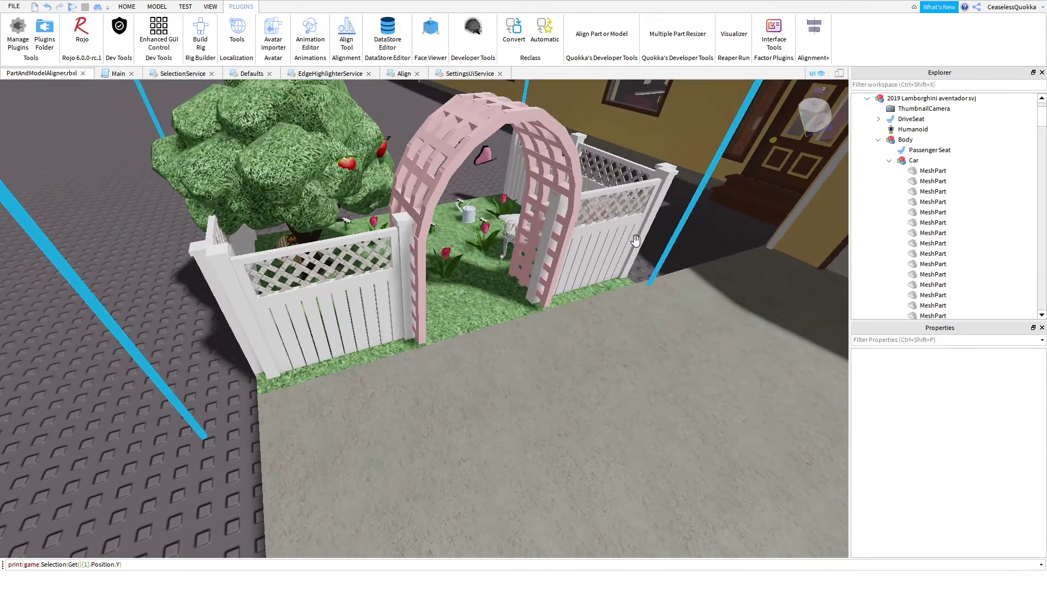
pyautogui.scroll(5, 635, 241)
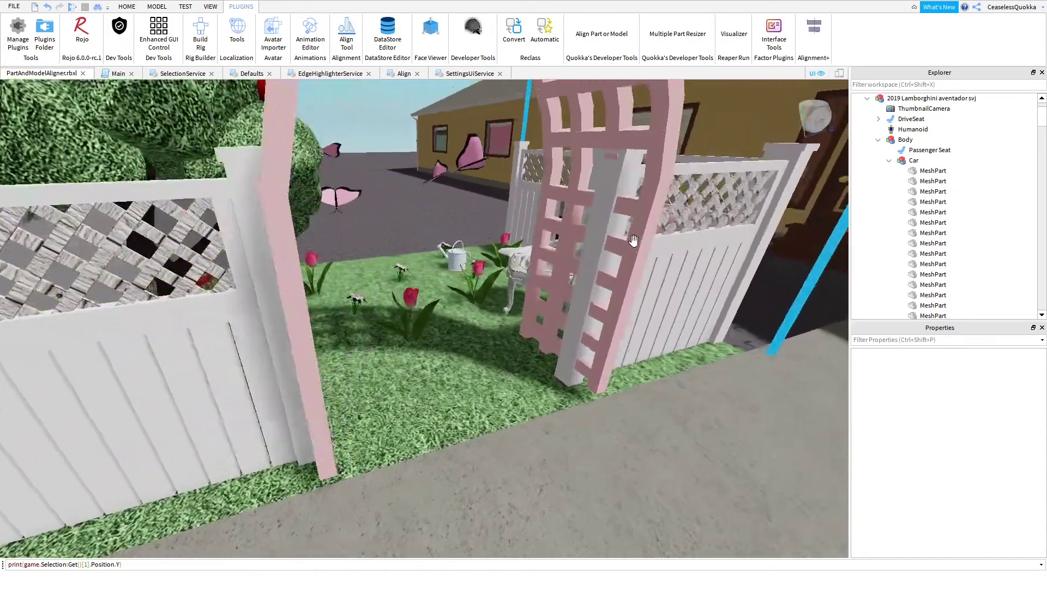
pyautogui.scroll(2, 633, 241)
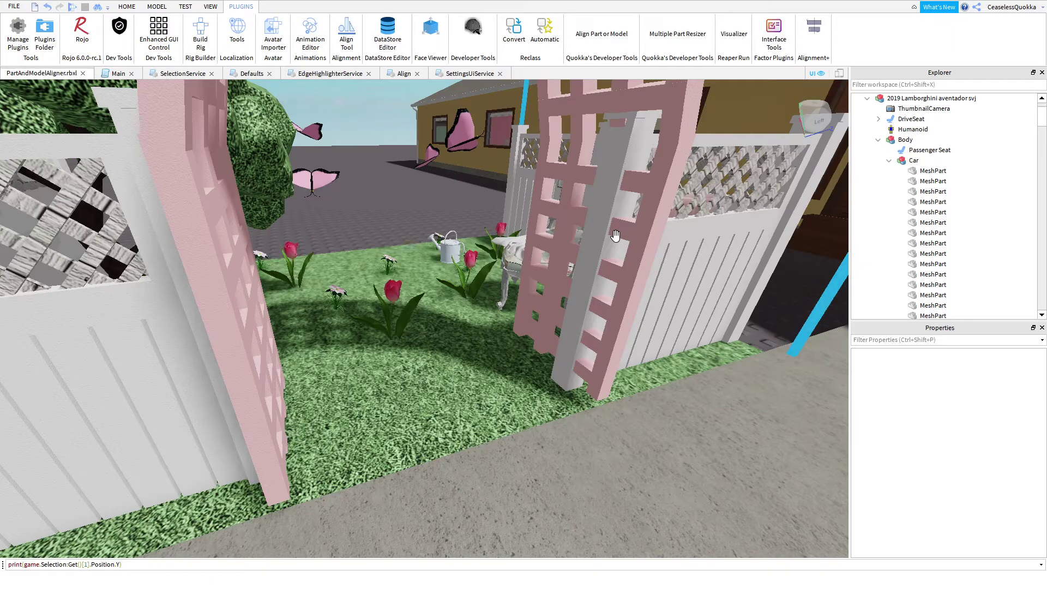
pyautogui.moveTo(615, 236); pyautogui.dragTo(691, 253, button='right')
pyautogui.scroll(-5, 627, 244)
pyautogui.scroll(-4, 632, 244)
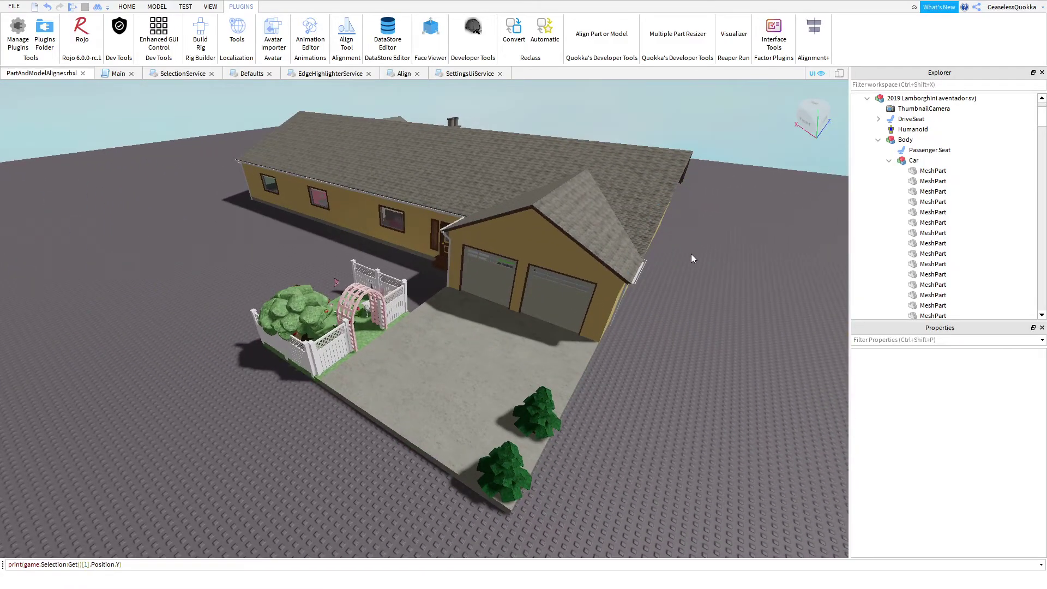